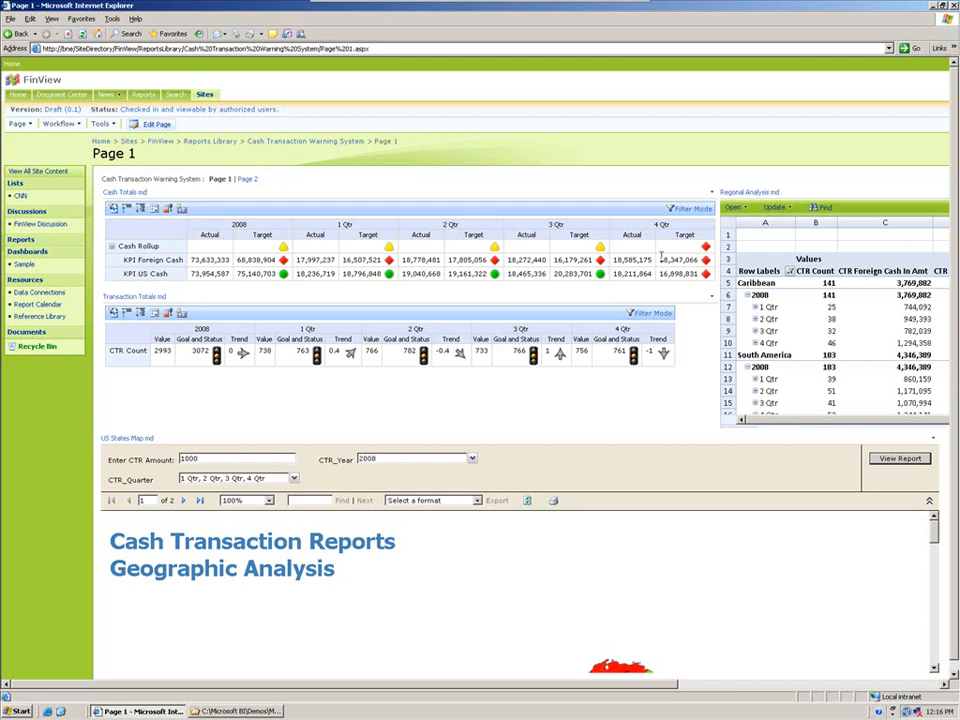
# - Examine the 4 Qtr actual and target for KPI Foreign Cash and the maps in the geographic analysis report
pyautogui.moveTo(660, 259); pyautogui.dragTo(695, 266)
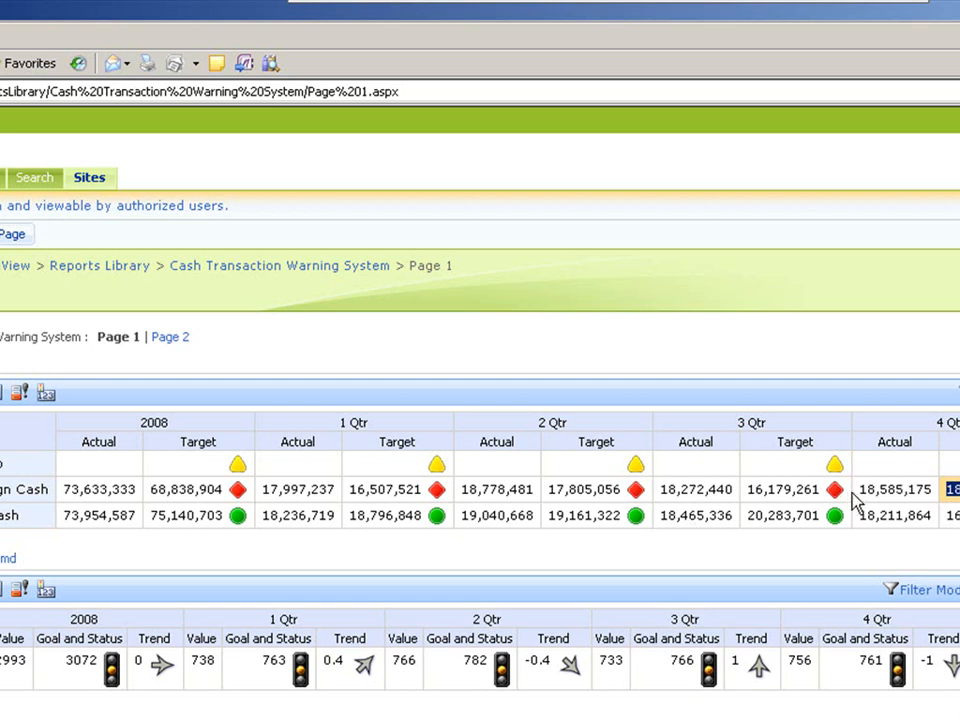
pyautogui.moveTo(862, 487); pyautogui.dragTo(889, 482)
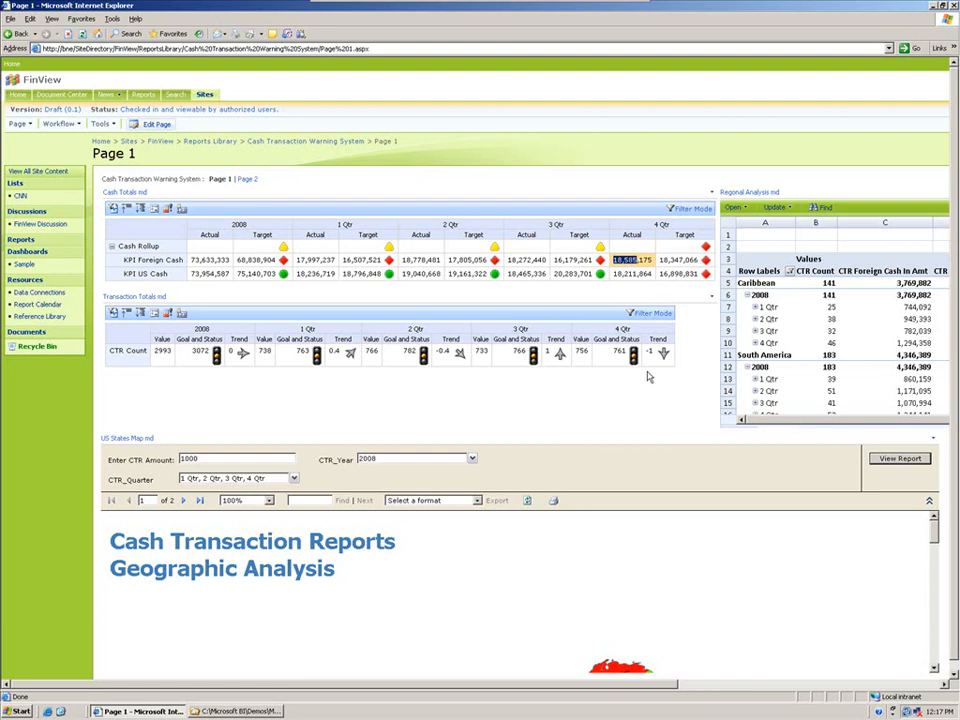
pyautogui.moveTo(938, 540); pyautogui.dragTo(938, 565)
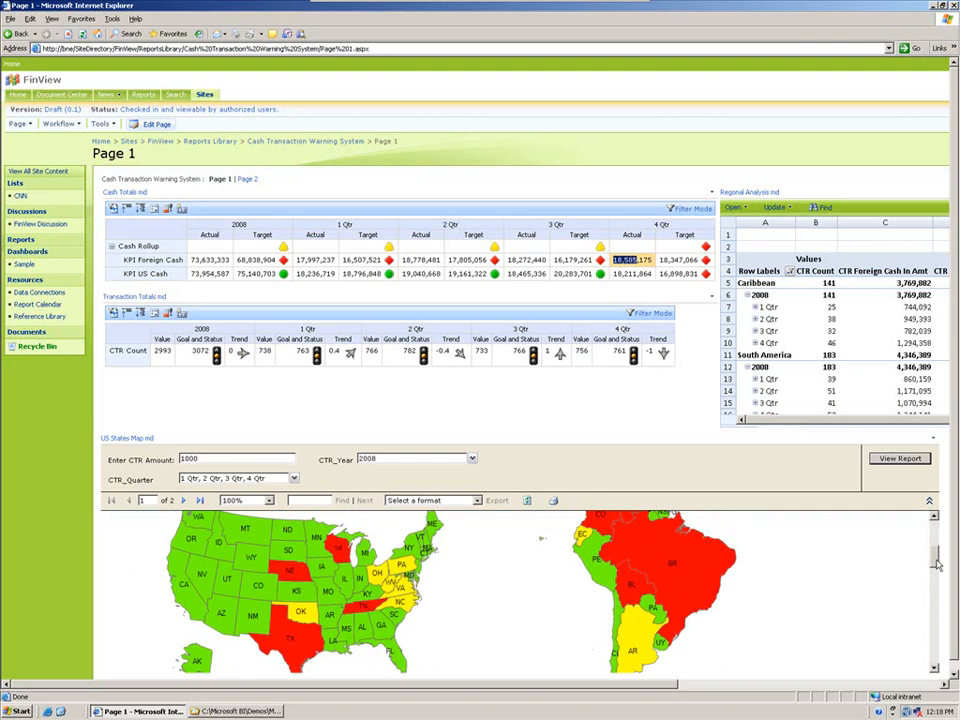
pyautogui.moveTo(938, 565); pyautogui.dragTo(937, 557)
pyautogui.moveTo(905, 443); pyautogui.dragTo(874, 414)
# - Limit CTR_Quarter to 4 Qtr only, run the US States map report and bring its maps into view
pyautogui.click(293, 478)
pyautogui.click(185, 527)
pyautogui.click(185, 515)
pyautogui.click(185, 503)
pyautogui.click(643, 486)
pyautogui.click(900, 458)
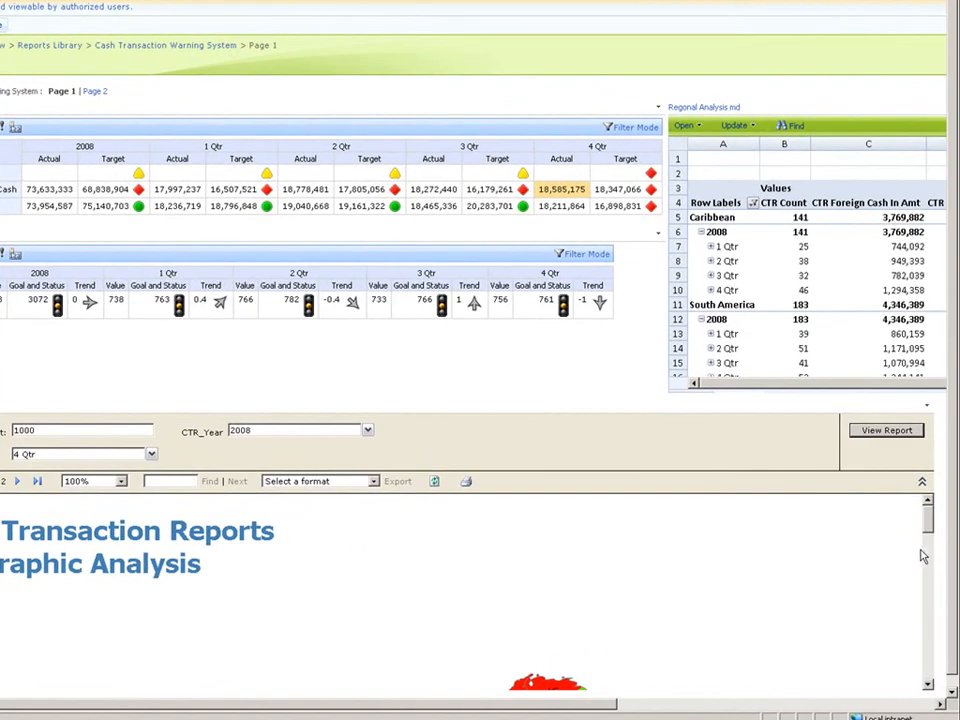
pyautogui.moveTo(928, 516); pyautogui.dragTo(932, 554)
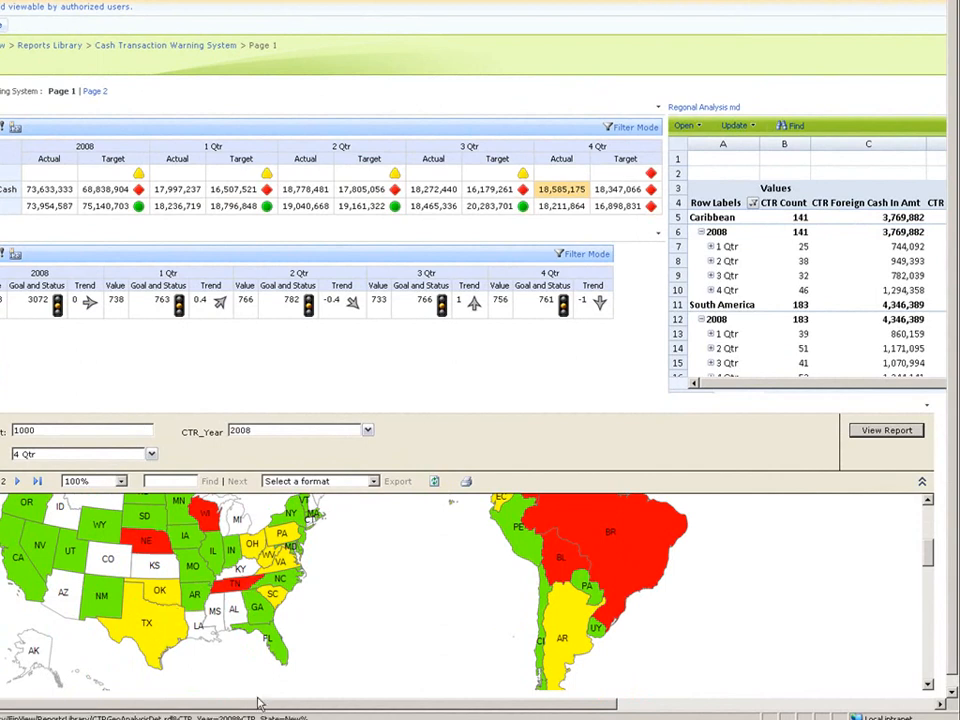
pyautogui.moveTo(928, 555)
pyautogui.mouseDown()
pyautogui.moveTo(928, 542)
pyautogui.moveTo(931, 585)
pyautogui.moveTo(931, 563)
pyautogui.mouseUp()
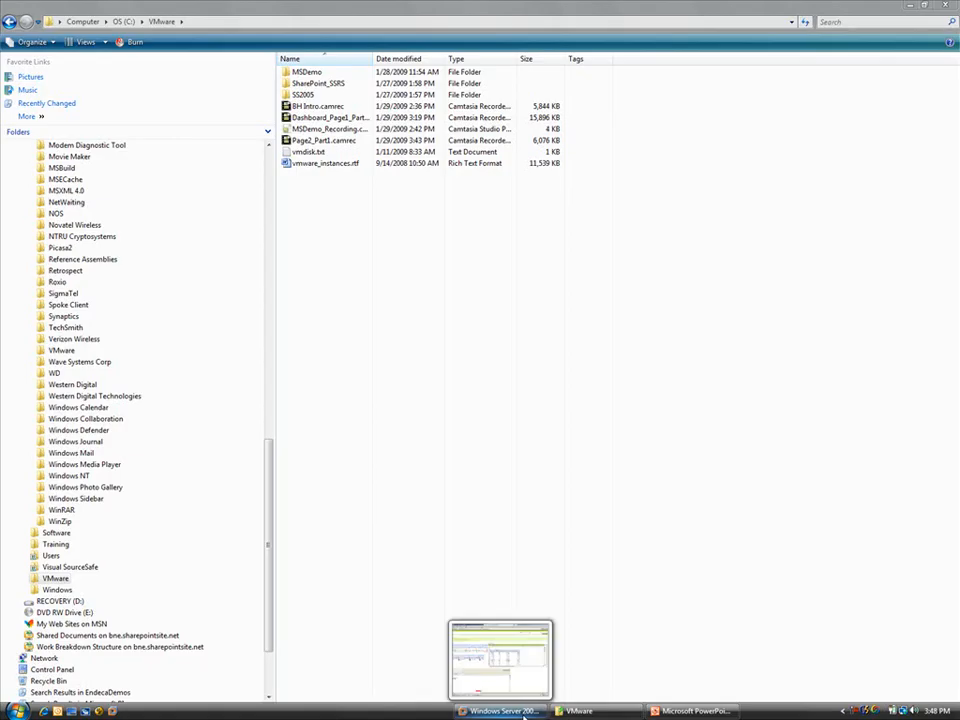
# - Switch back to the Windows Server session and open the dashboard's regional analysis workbook in Excel
pyautogui.click(523, 716)
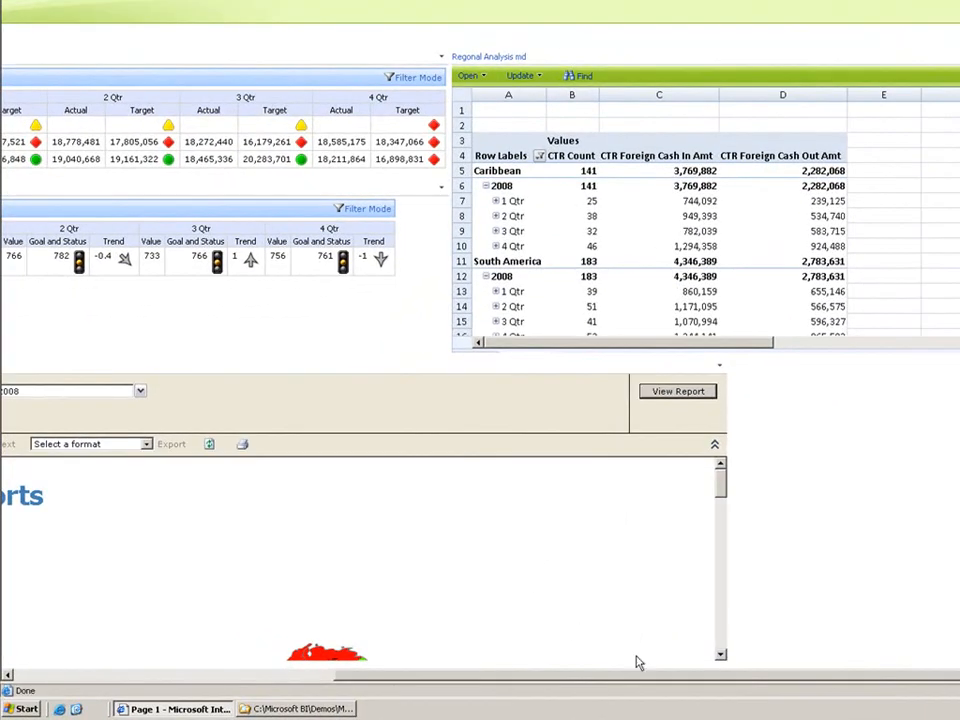
pyautogui.click(280, 675)
pyautogui.moveTo(280, 675); pyautogui.dragTo(574, 700)
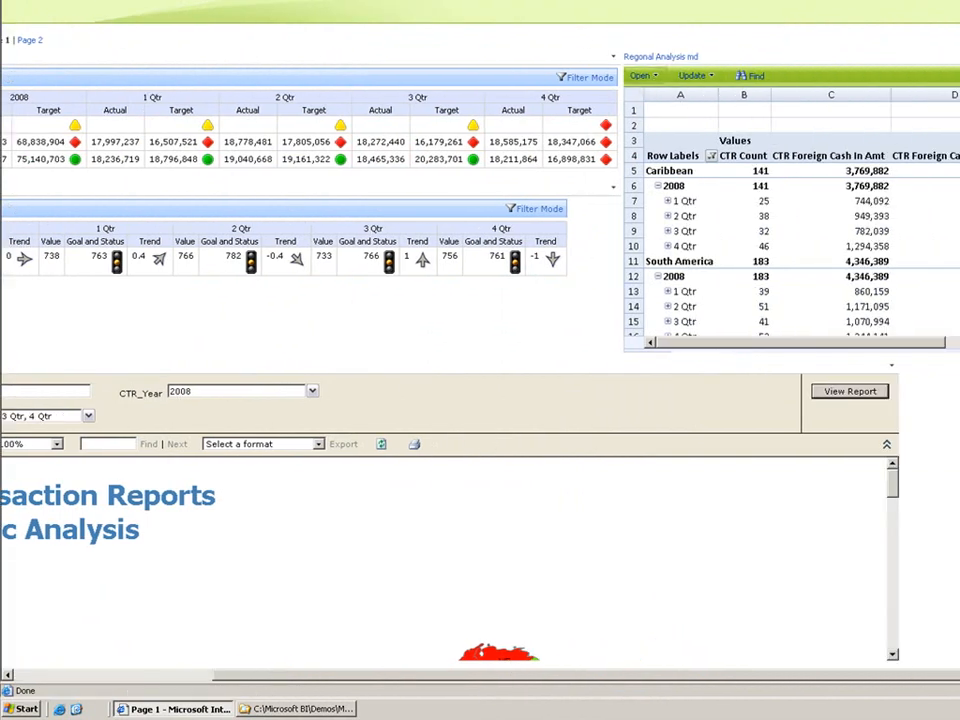
pyautogui.click(640, 75)
pyautogui.click(688, 94)
pyautogui.click(574, 312)
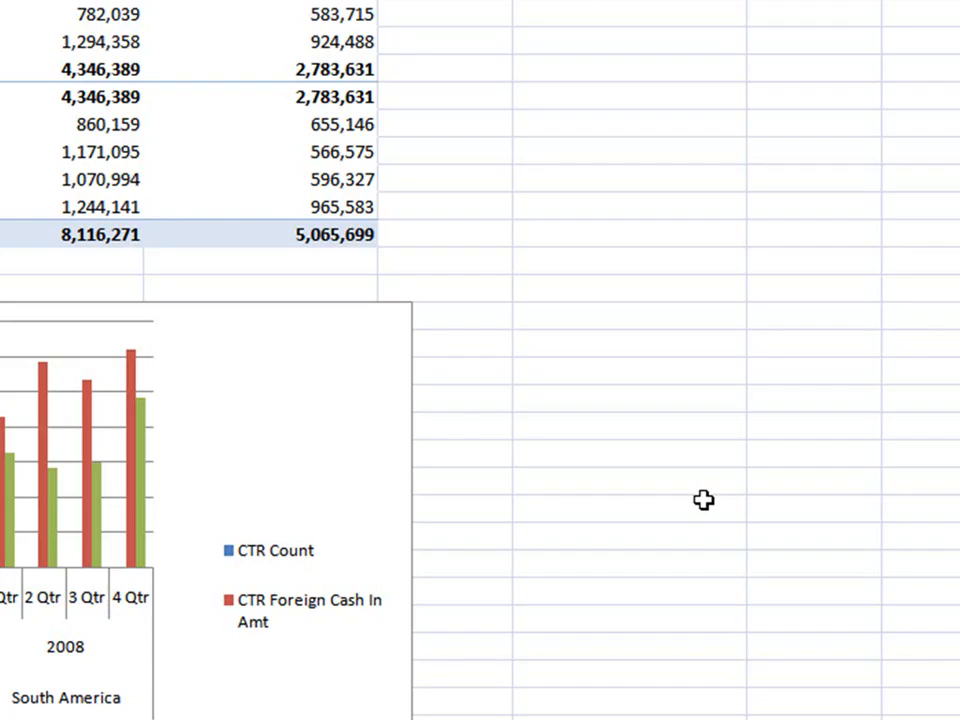
# - Delete the column chart below the regional pivot table
pyautogui.scroll(1, 703, 499)
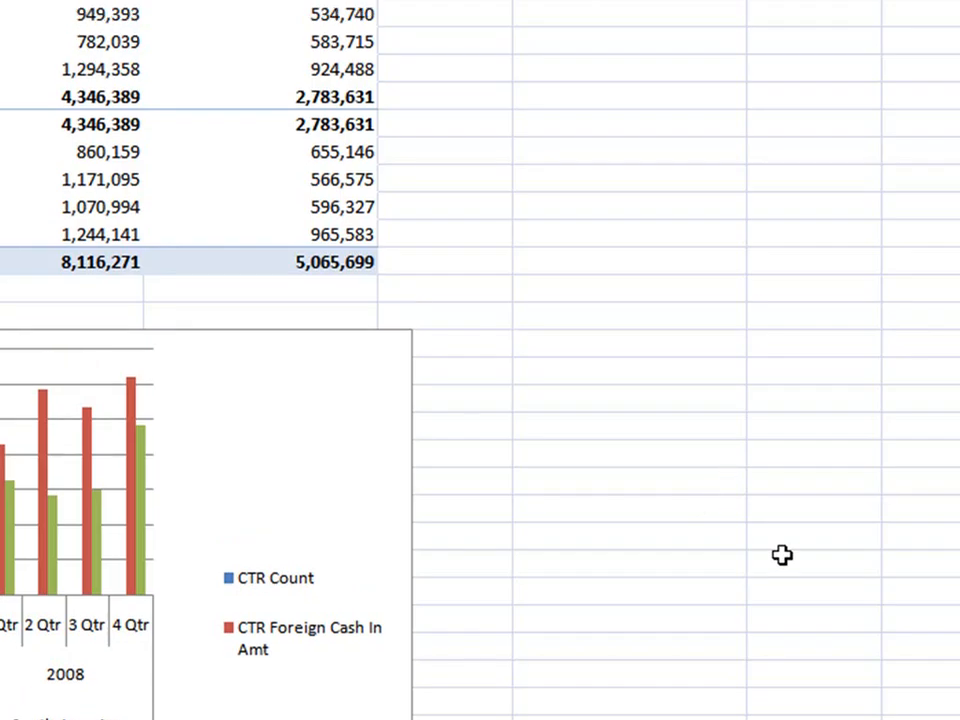
pyautogui.click(257, 401)
pyautogui.press('Delete')
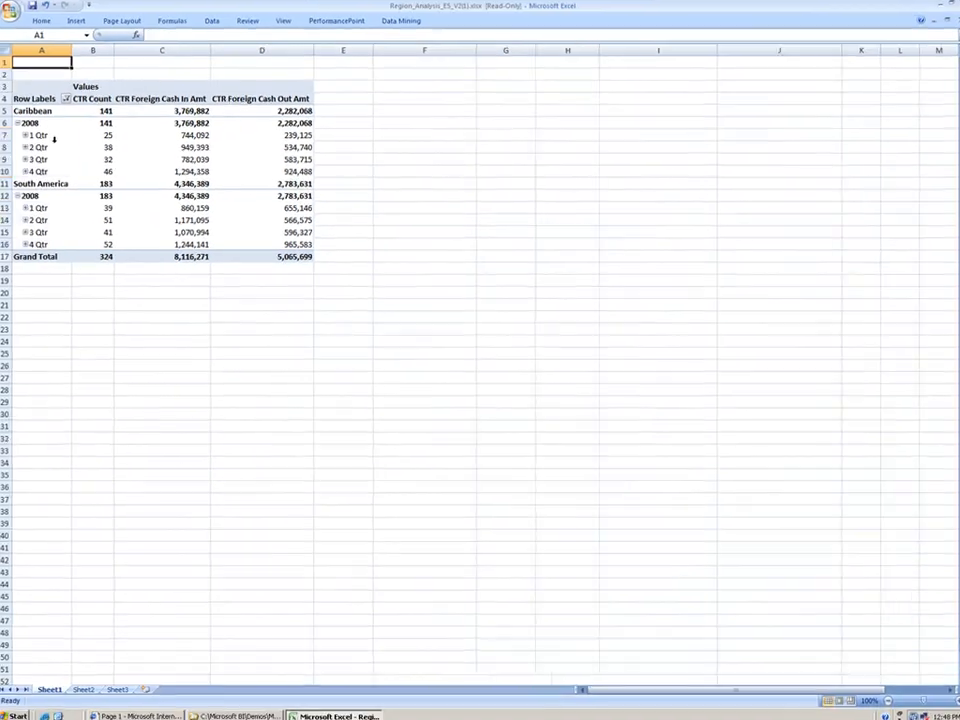
# - Move the CCI - Region field from the pivot table's row labels to the report filter, allowing the external data connection
pyautogui.click(57, 142)
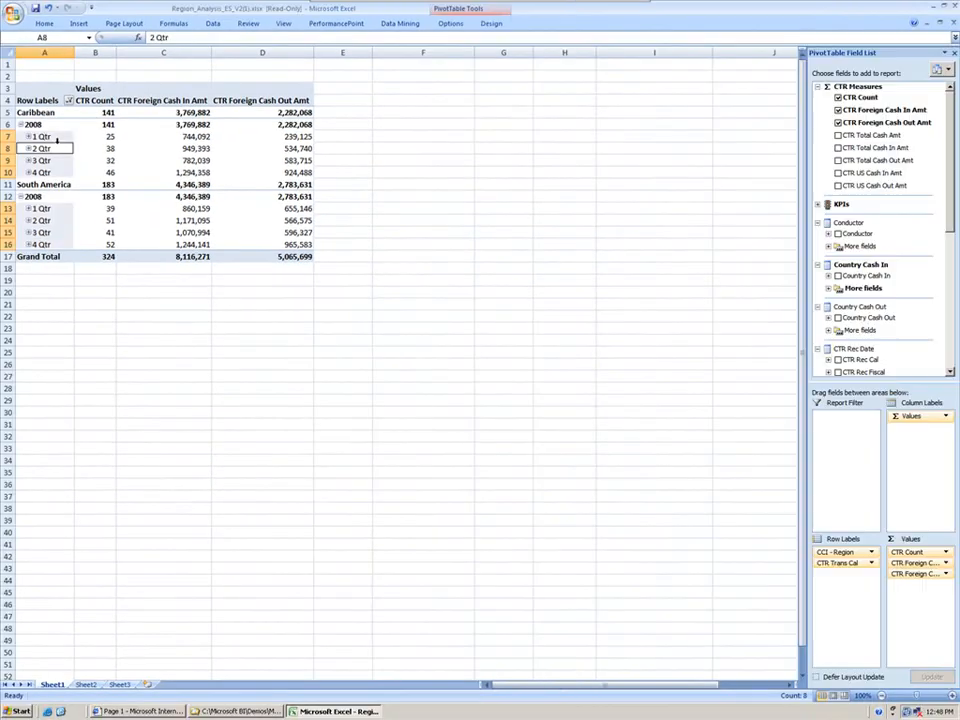
pyautogui.click(71, 168)
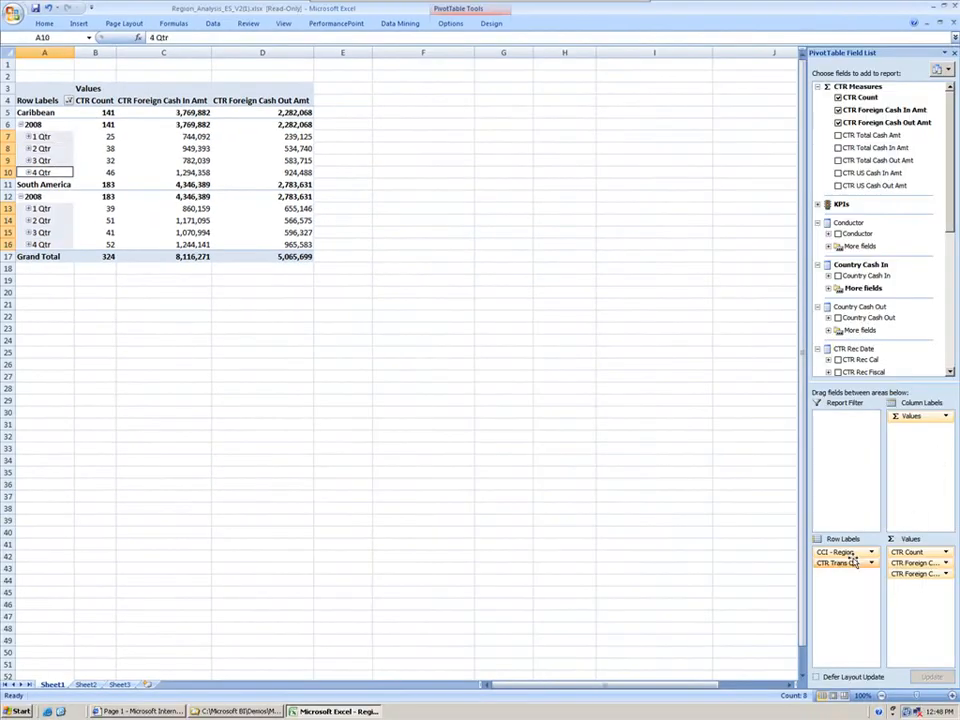
pyautogui.moveTo(845, 552); pyautogui.dragTo(848, 482)
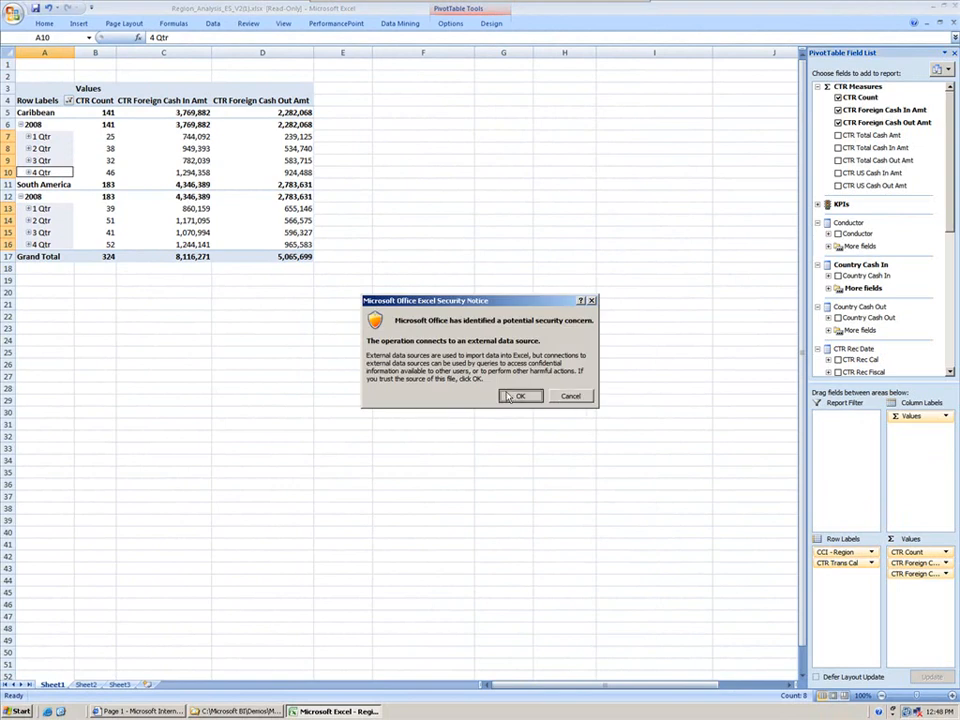
pyautogui.click(515, 396)
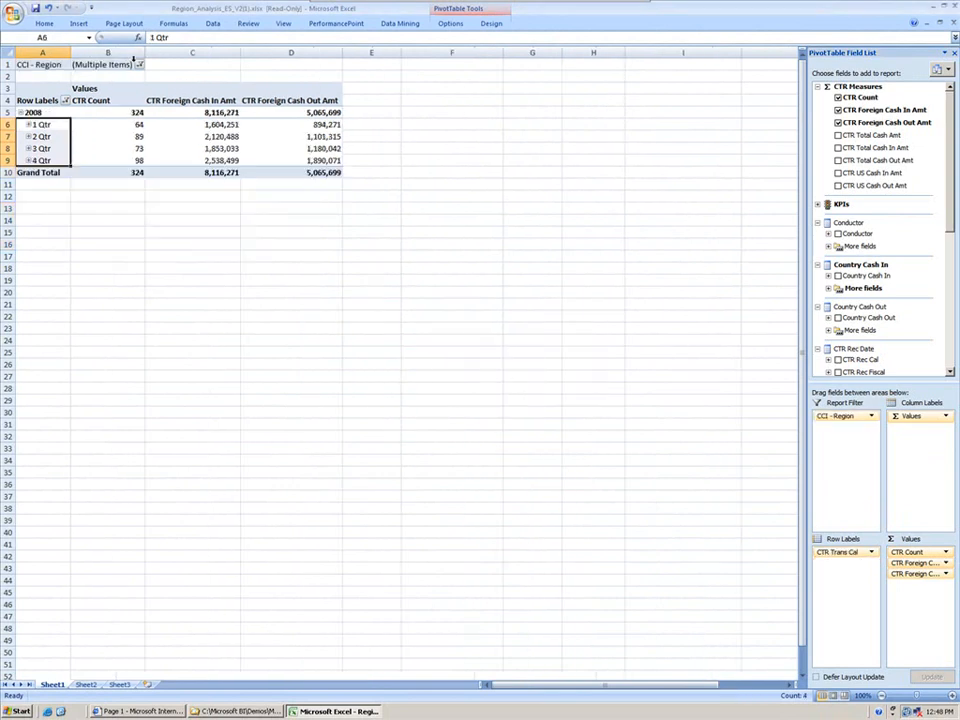
# - Exclude Caribbean from the CCI - Region report filter so that only South America is selected
pyautogui.click(140, 66)
pyautogui.click(35, 78)
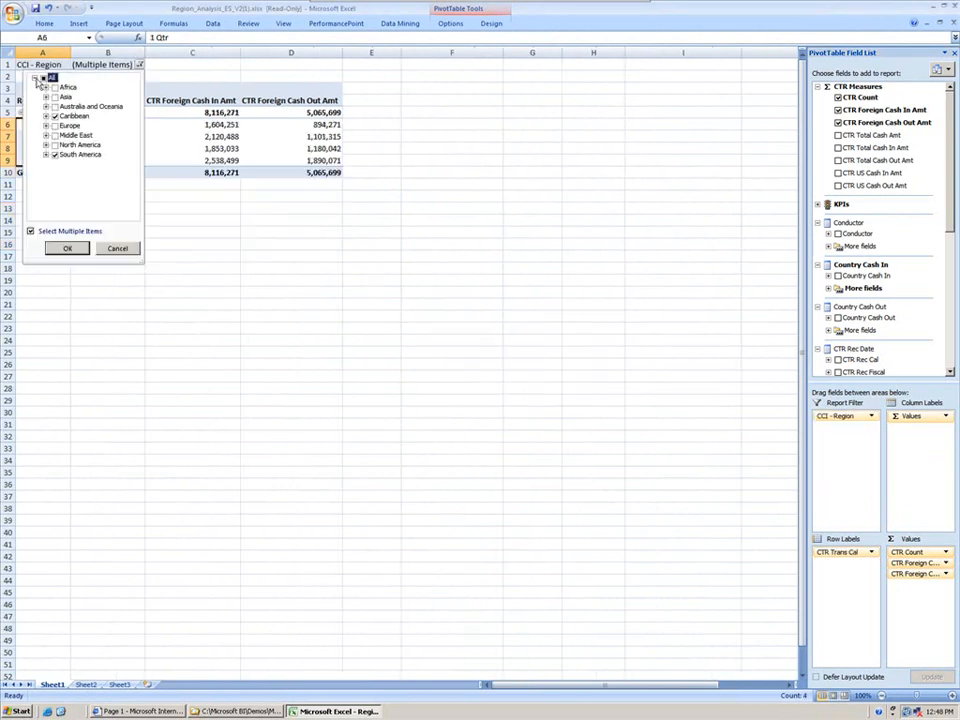
pyautogui.click(56, 117)
pyautogui.click(67, 248)
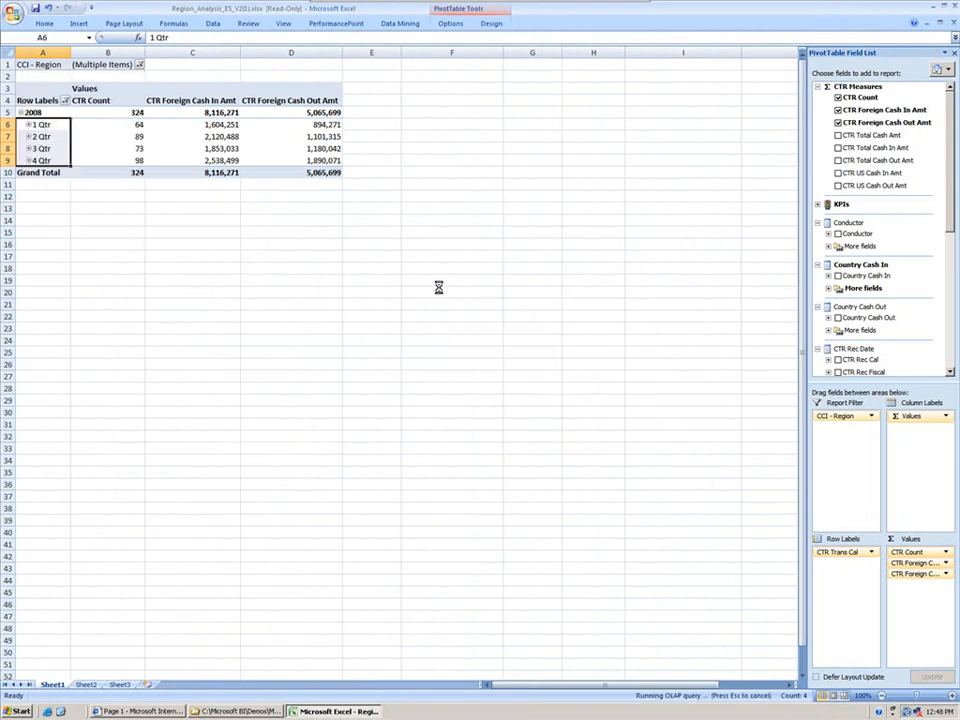
# - Add Fin Institution to the row labels above CTR Trans Cal and filter FI - Region Name to Southwest only
pyautogui.scroll(-6, 953, 200)
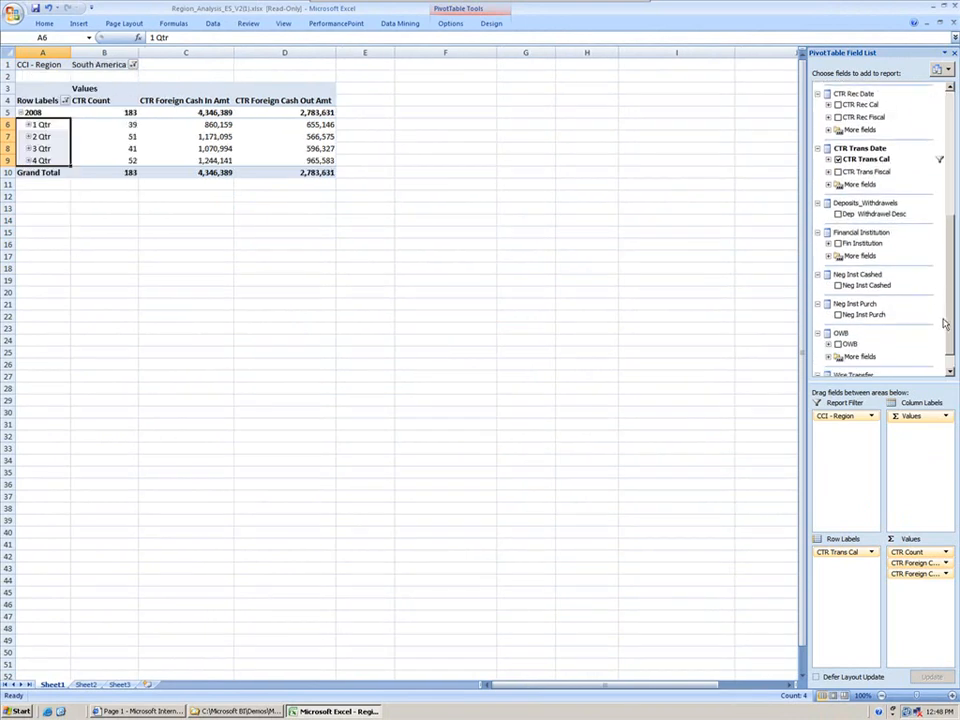
pyautogui.moveTo(864, 247); pyautogui.dragTo(866, 560)
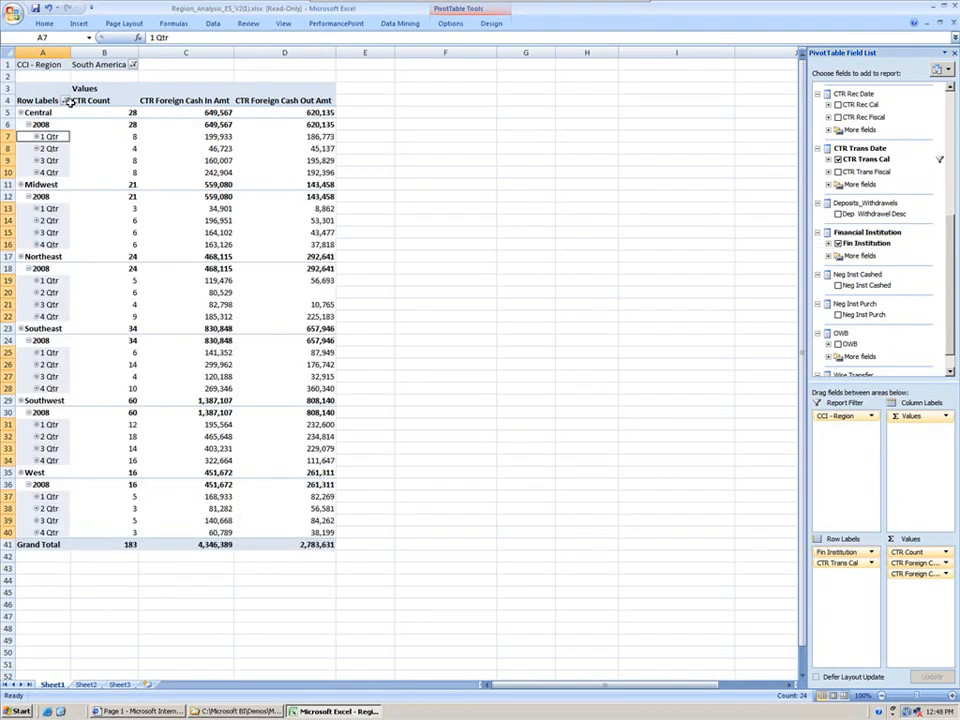
pyautogui.click(66, 101)
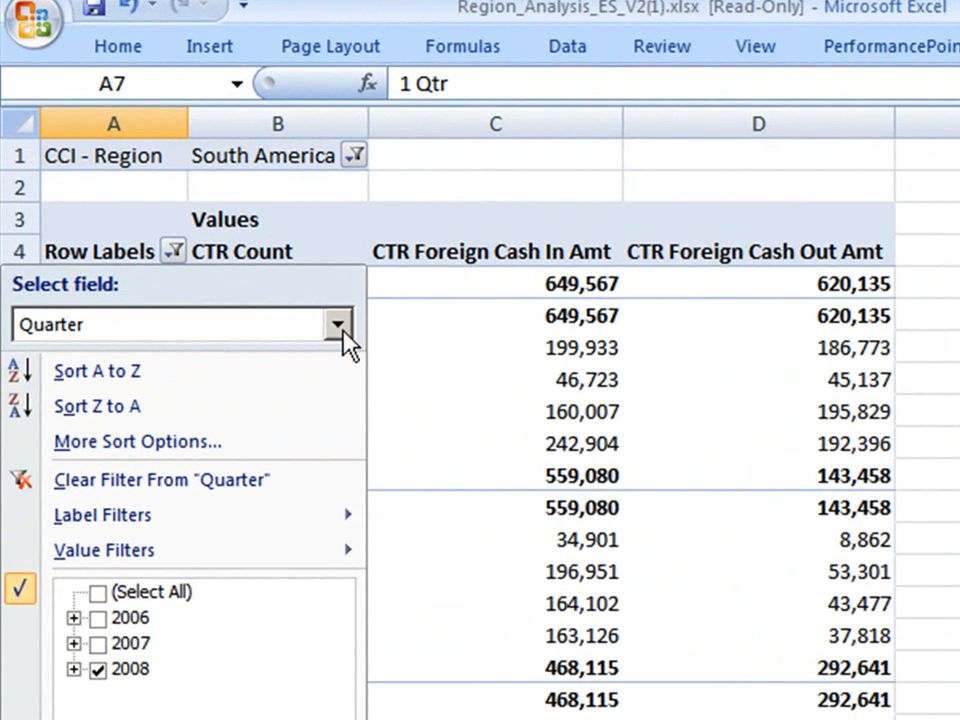
pyautogui.click(340, 328)
pyautogui.click(160, 362)
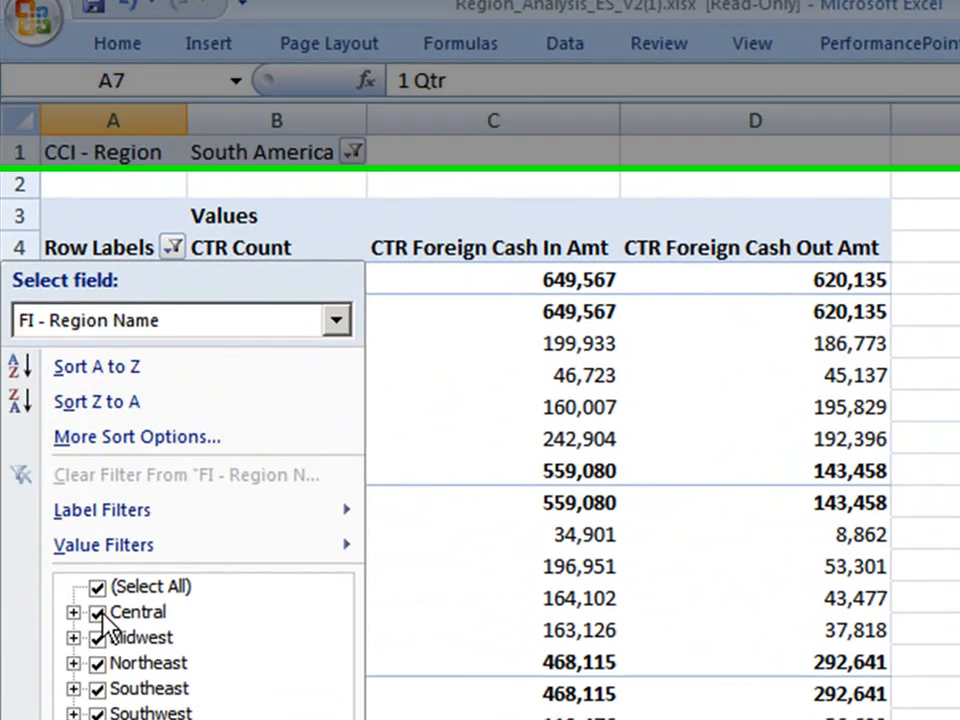
pyautogui.click(97, 588)
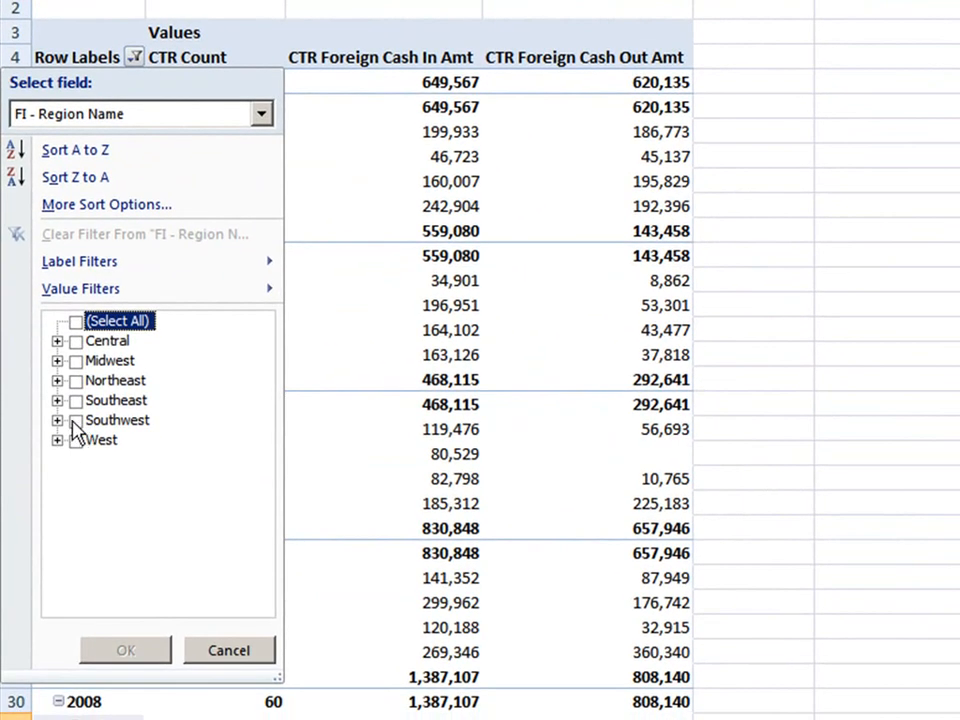
pyautogui.click(97, 713)
pyautogui.click(133, 647)
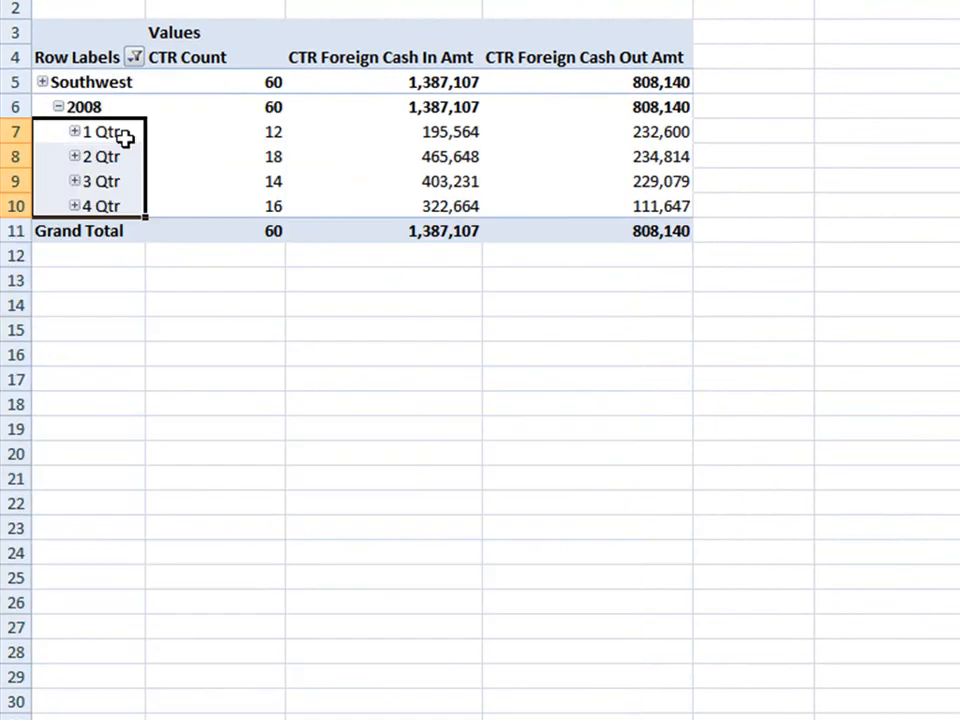
# - Drill through the Southwest 2008 CTR Count to its Excel Detail transaction records
pyautogui.moveTo(258, 106)
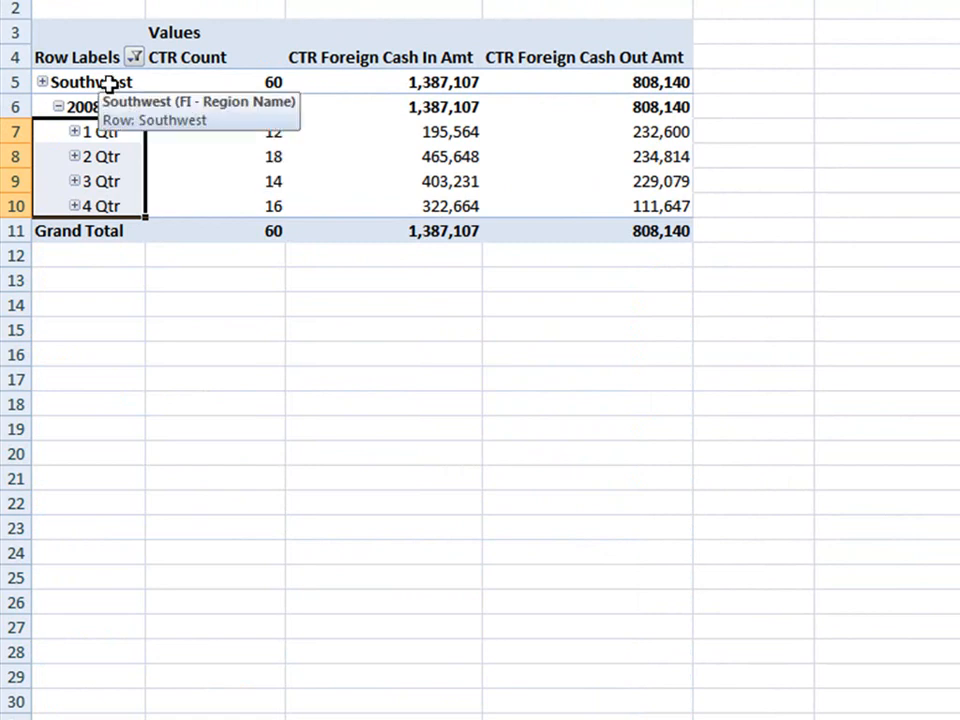
pyautogui.click(108, 82)
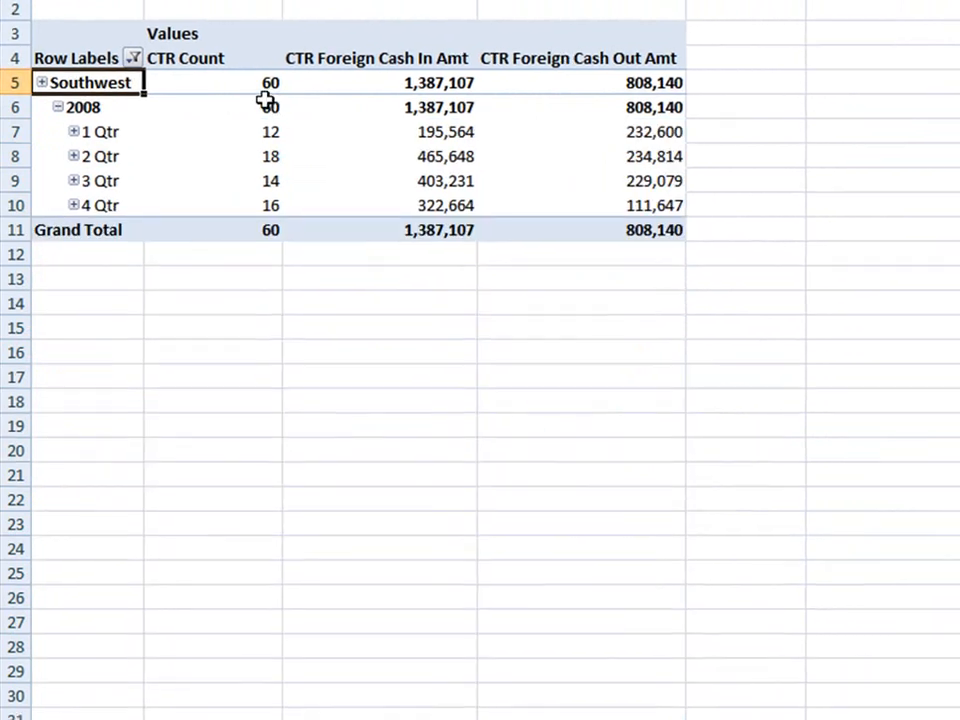
pyautogui.click(268, 104)
pyautogui.rightClick(268, 104)
pyautogui.moveTo(214, 256)
pyautogui.click(317, 256)
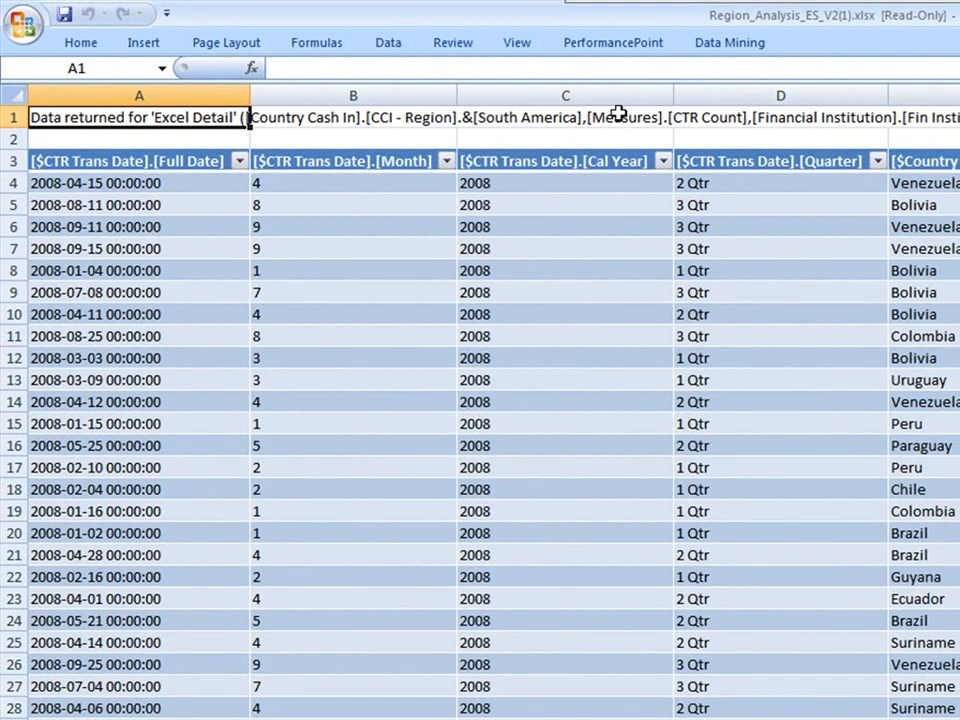
# - Explore the detail table's Country Cash In country column as a chart of value counts, and close the wizard
pyautogui.click(707, 41)
pyautogui.click(40, 95)
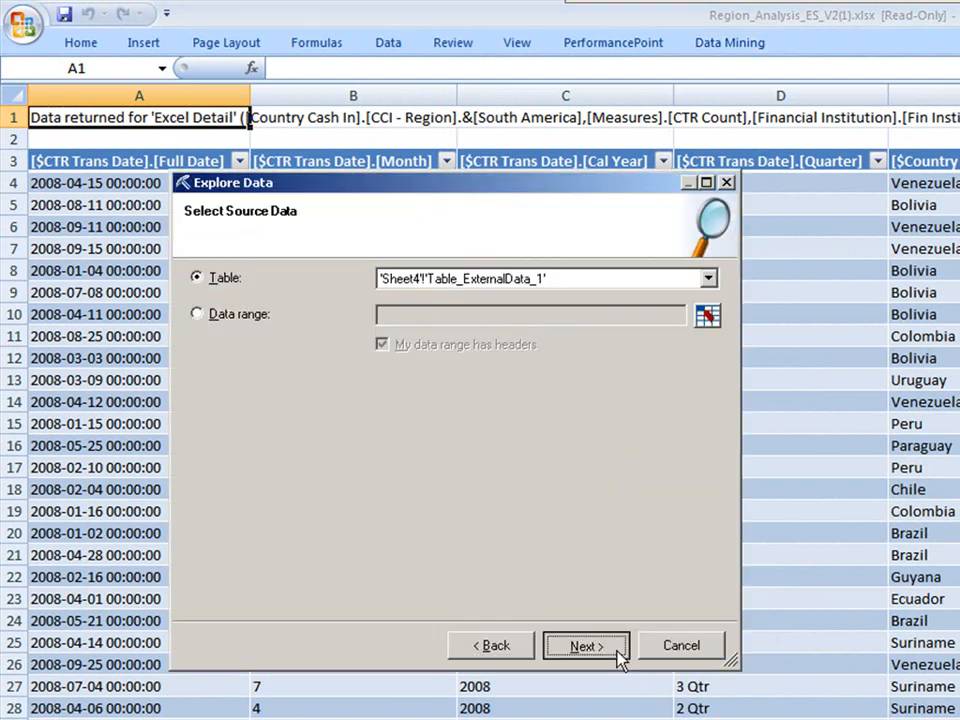
pyautogui.click(620, 652)
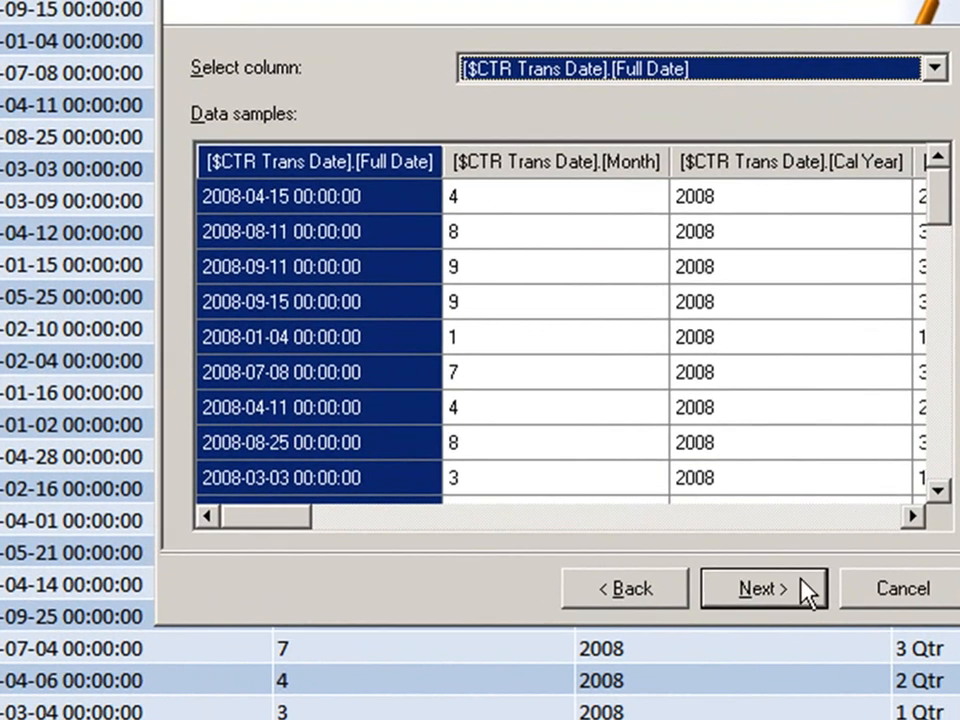
pyautogui.click(851, 517)
pyautogui.click(575, 385)
pyautogui.click(797, 594)
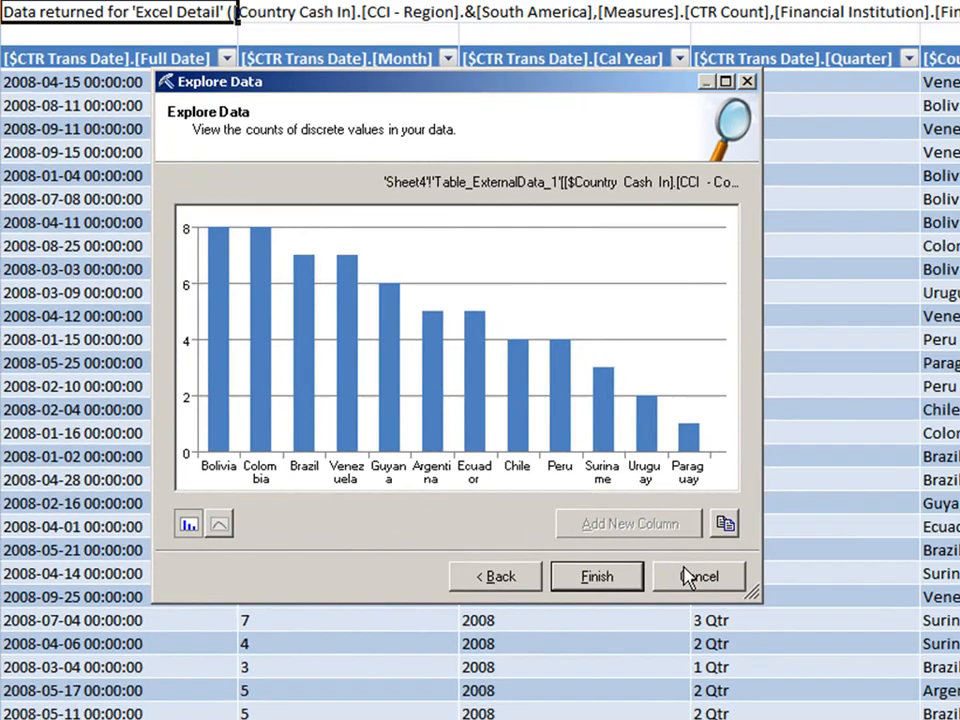
pyautogui.click(880, 590)
# - Browse the Foreign Cash in Assoc mining model and view its dependency network maximized and enlarged
pyautogui.click(645, 37)
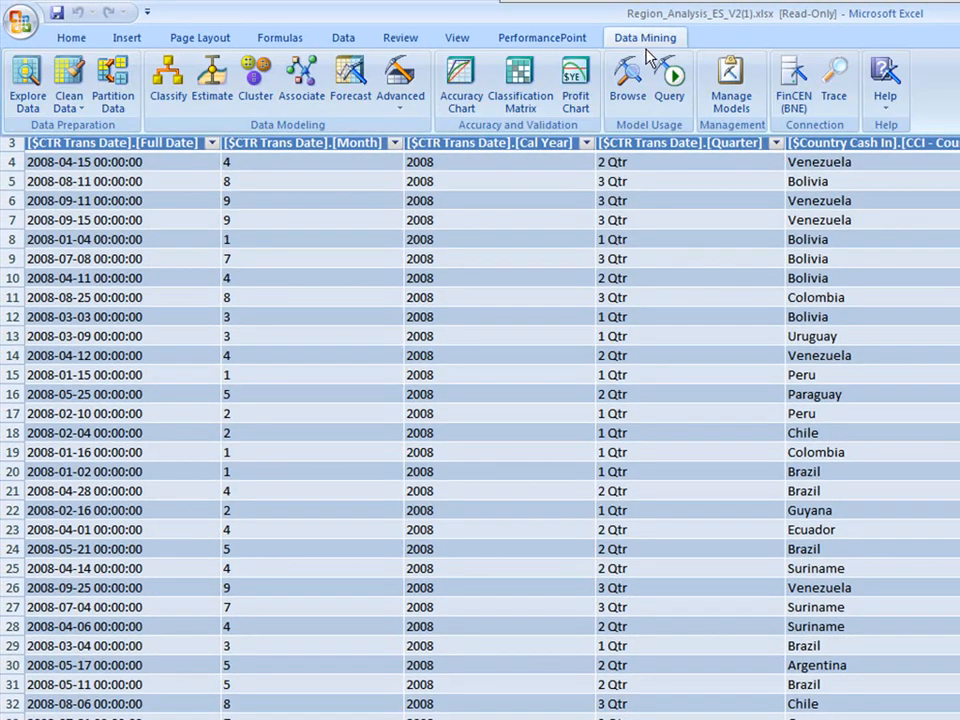
pyautogui.click(626, 88)
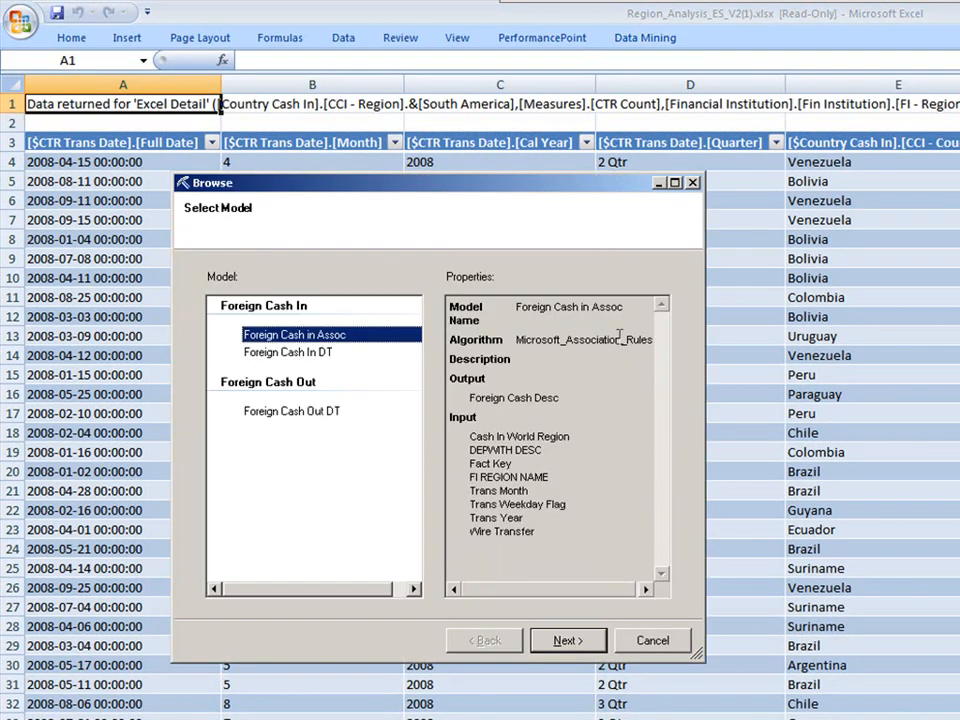
pyautogui.click(586, 643)
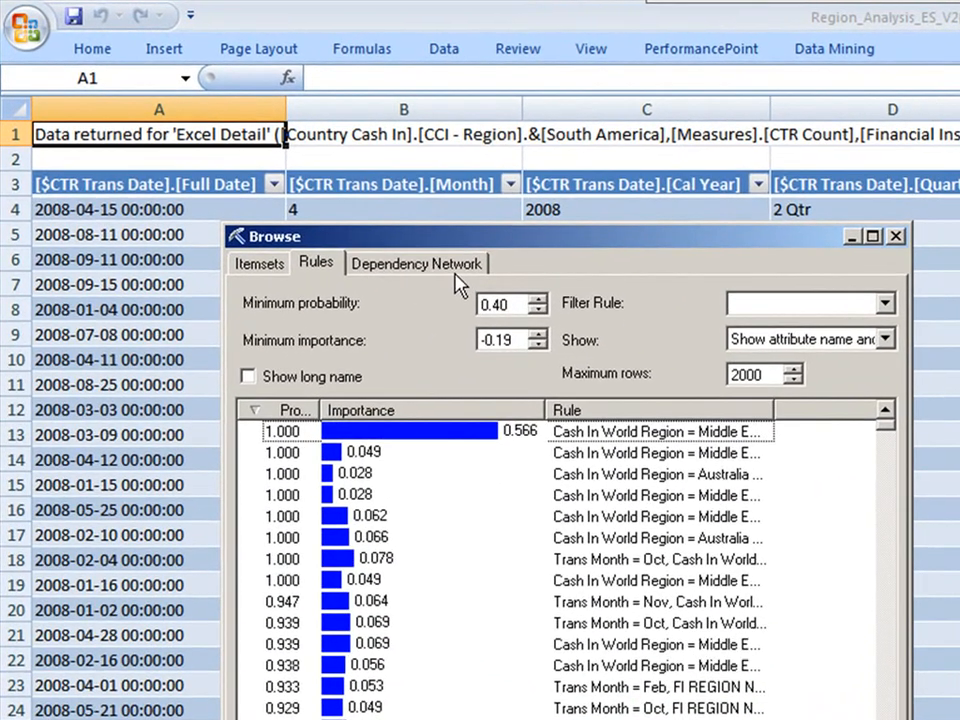
pyautogui.click(350, 202)
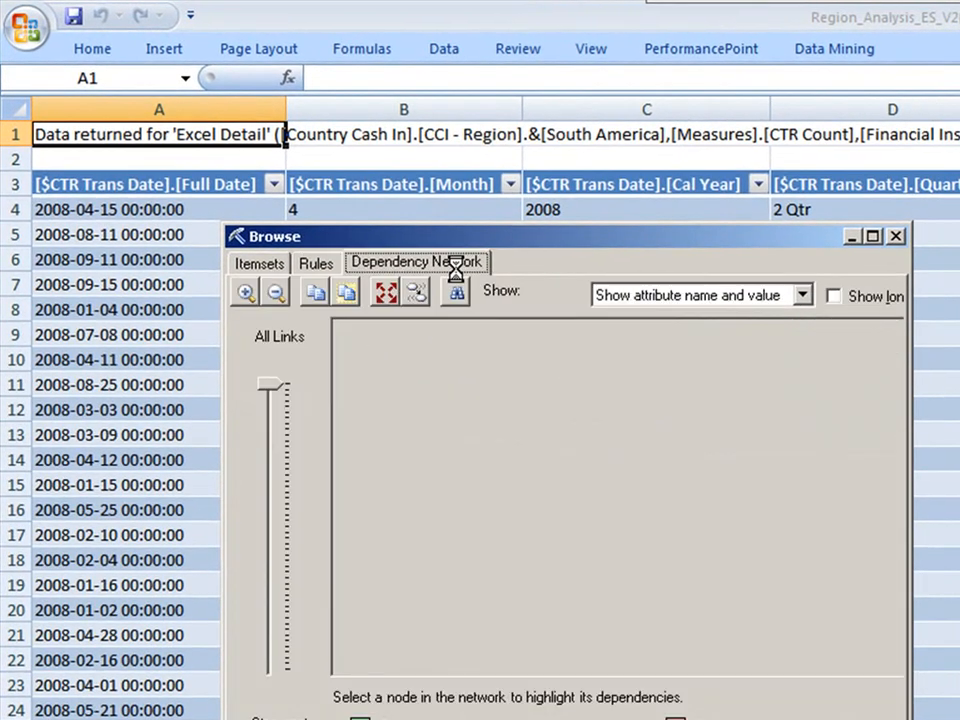
pyautogui.click(871, 237)
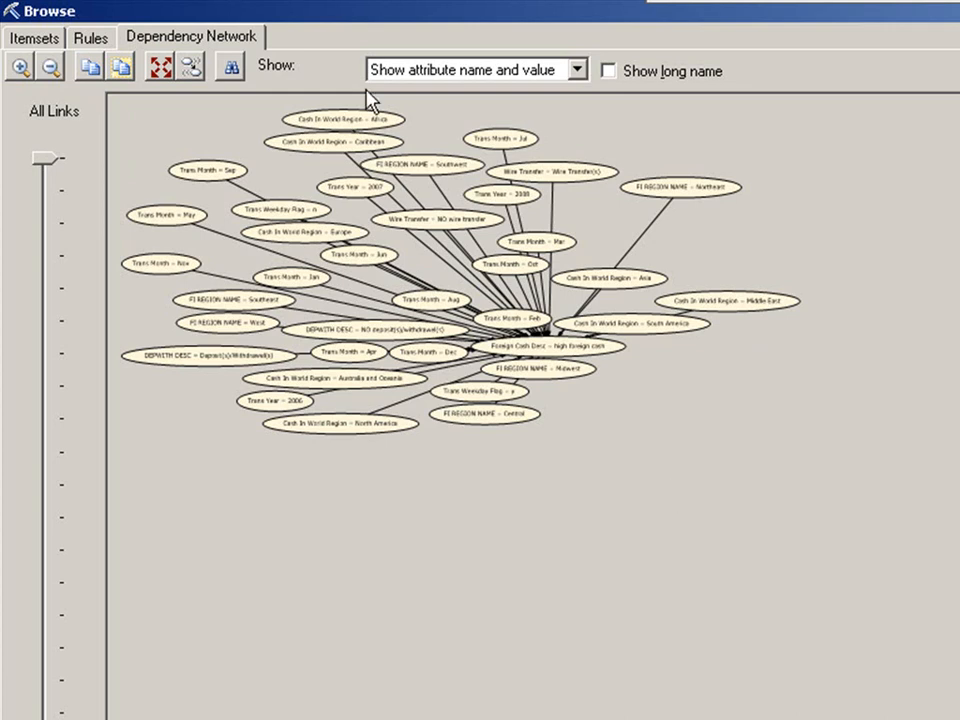
pyautogui.click(20, 66)
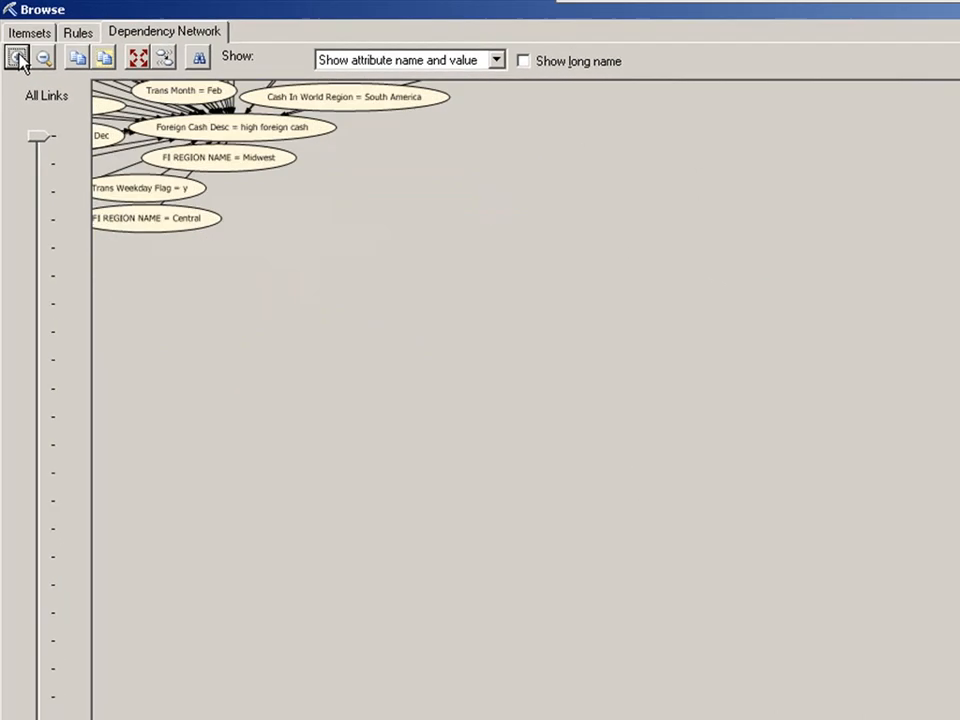
# - Limit the dependency network to its stronger links, leaving out the weaker ones, with the whole node layout in view
pyautogui.click(20, 61)
pyautogui.click(20, 61)
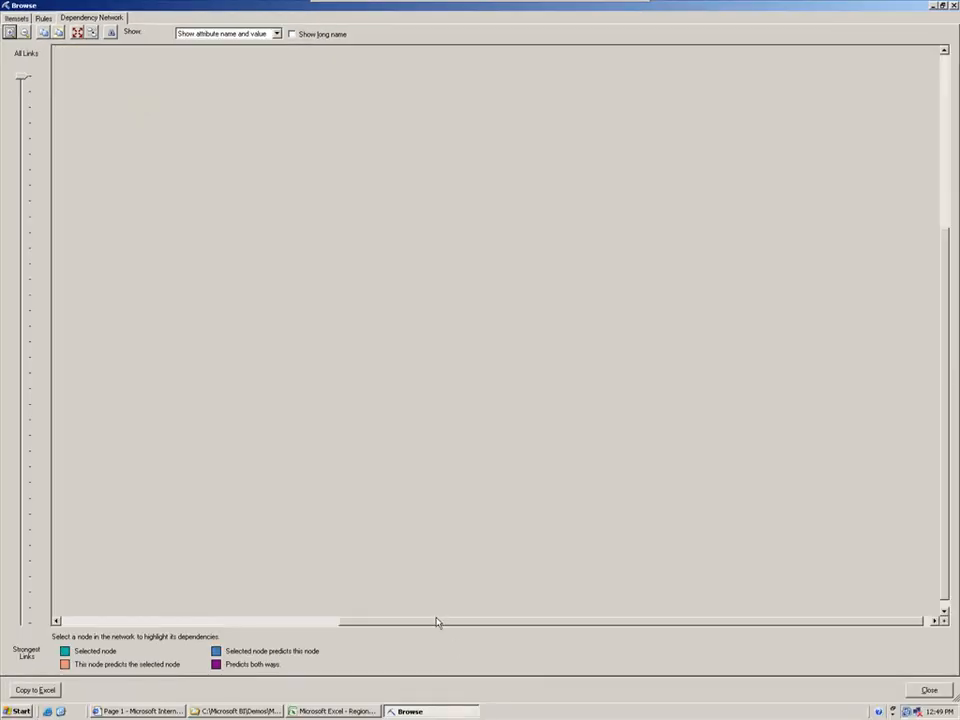
pyautogui.moveTo(437, 622); pyautogui.dragTo(117, 613)
pyautogui.moveTo(952, 446); pyautogui.dragTo(936, 77)
pyautogui.click(25, 531)
pyautogui.click(22, 556)
pyautogui.click(22, 556)
pyautogui.click(22, 556)
pyautogui.click(23, 560)
pyautogui.click(23, 560)
pyautogui.click(23, 560)
# - Highlight the dependencies of the high foreign cash node and the Southwest region node, and close the model browser
pyautogui.click(448, 272)
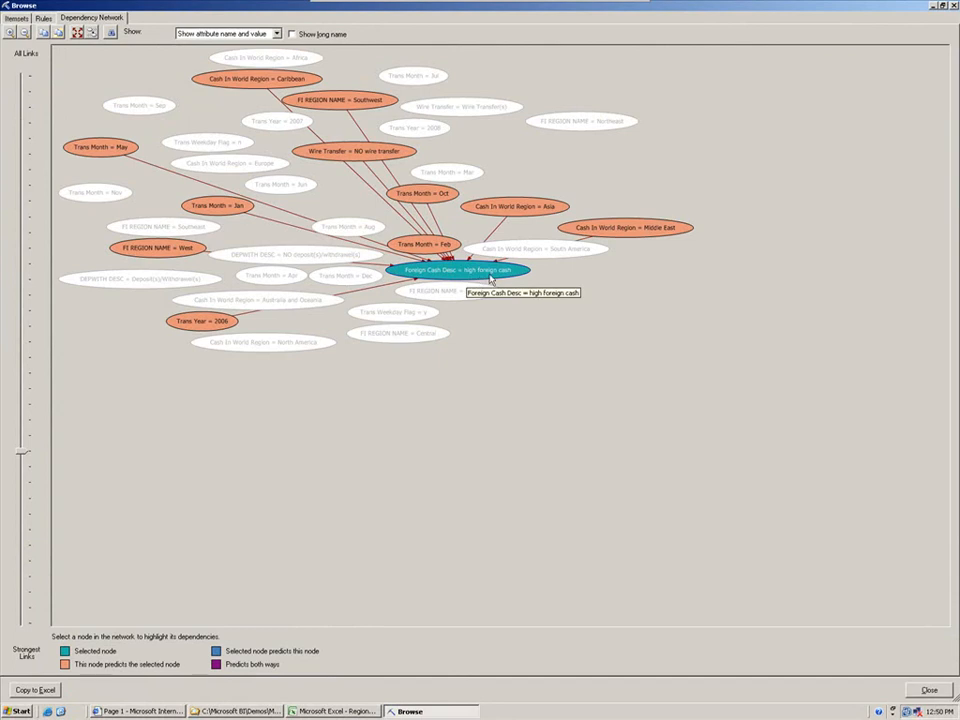
pyautogui.click(379, 104)
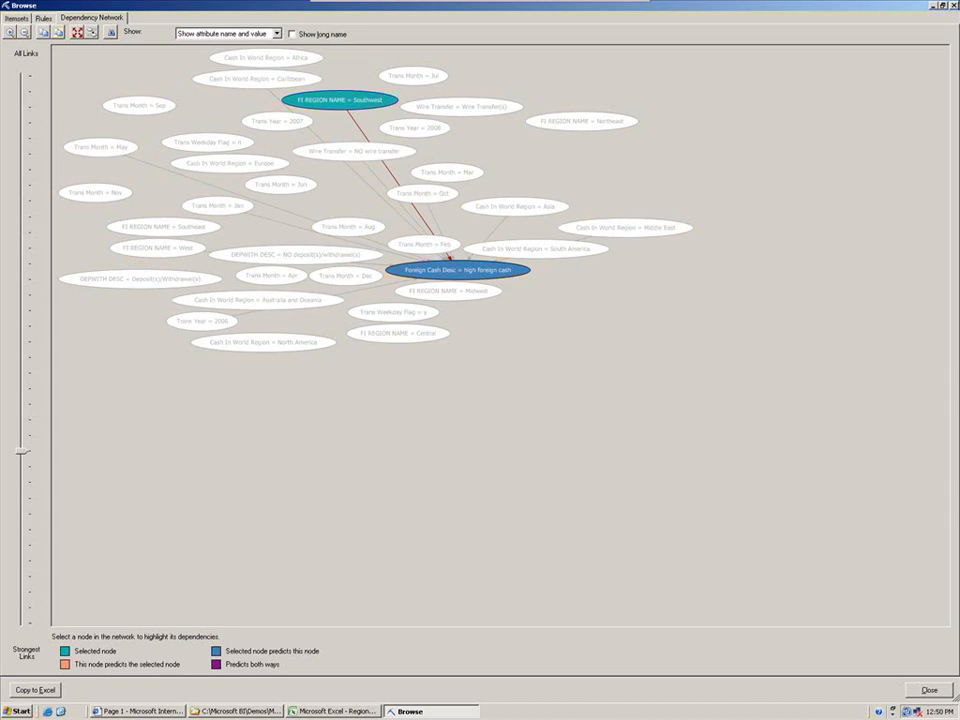
pyautogui.click(954, 6)
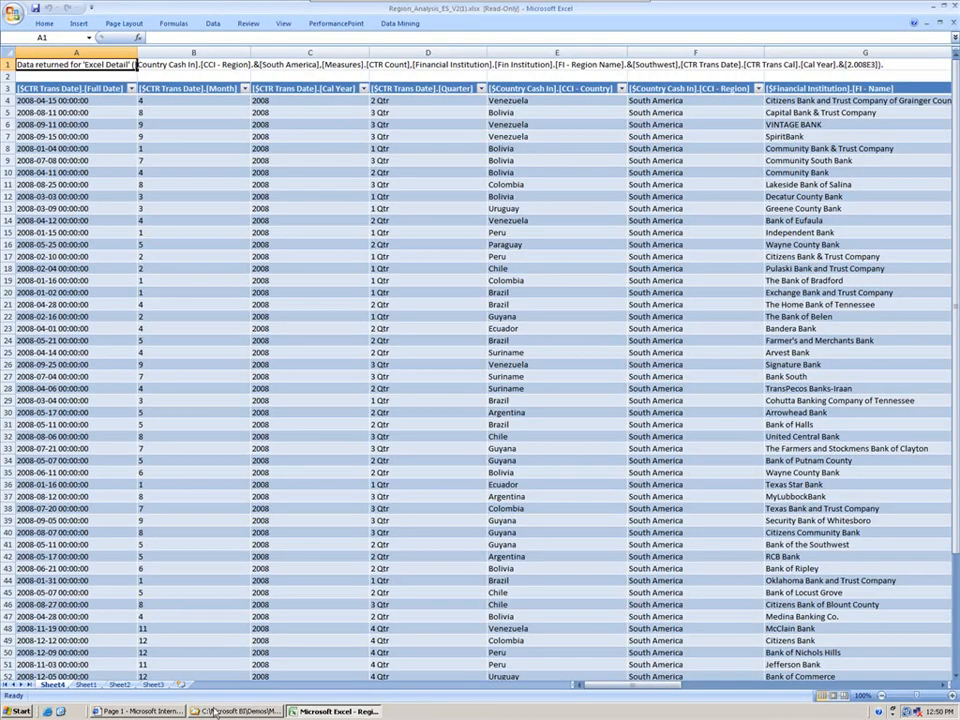
pyautogui.click(35, 10)
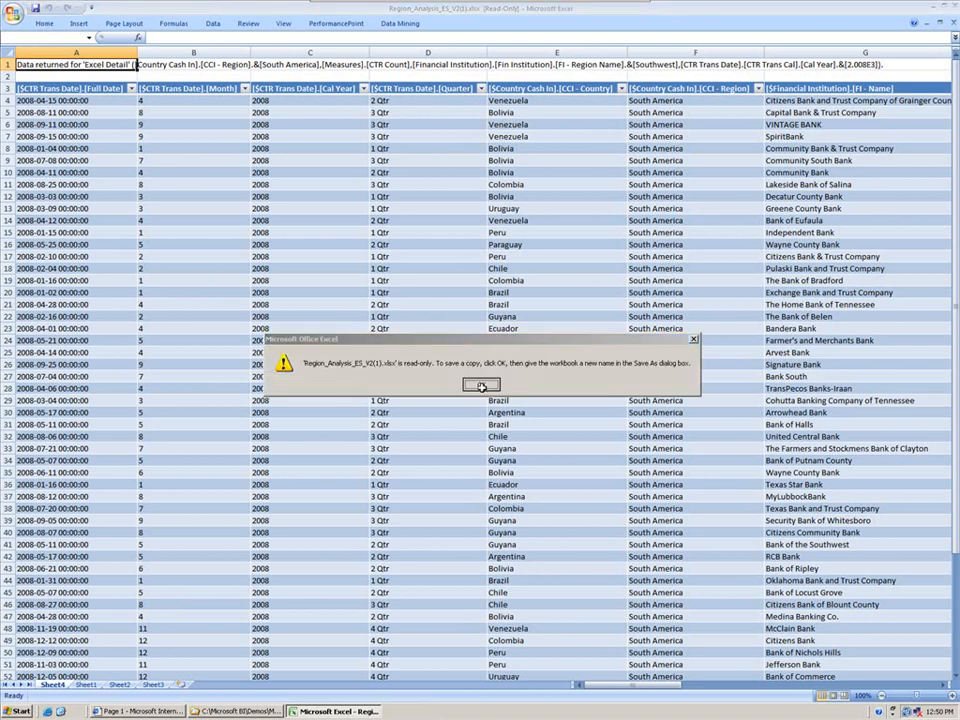
pyautogui.click(480, 386)
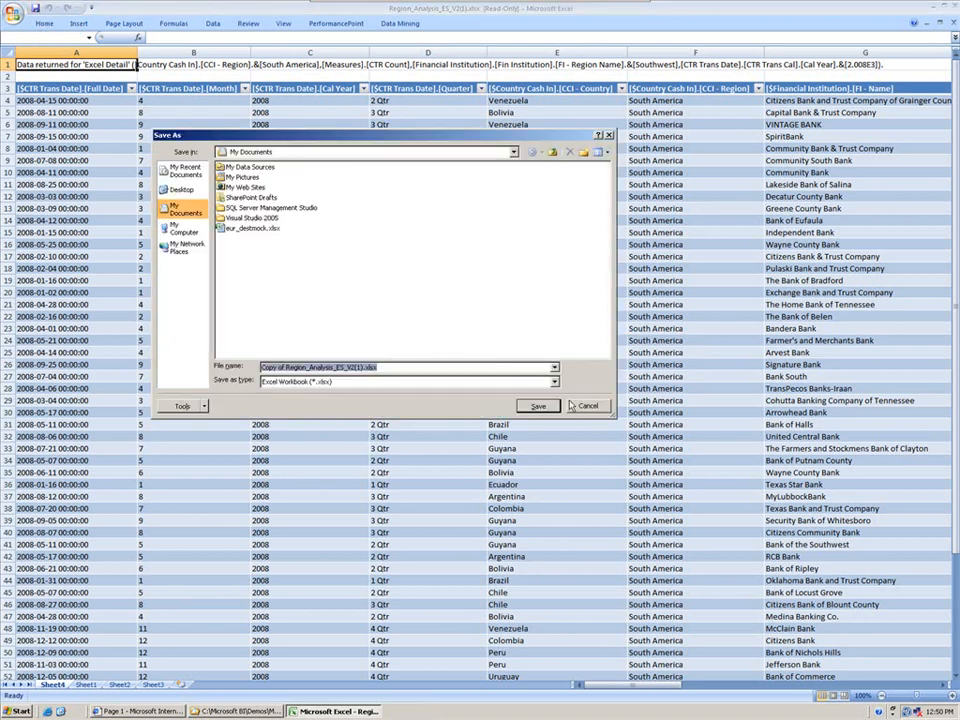
pyautogui.click(588, 407)
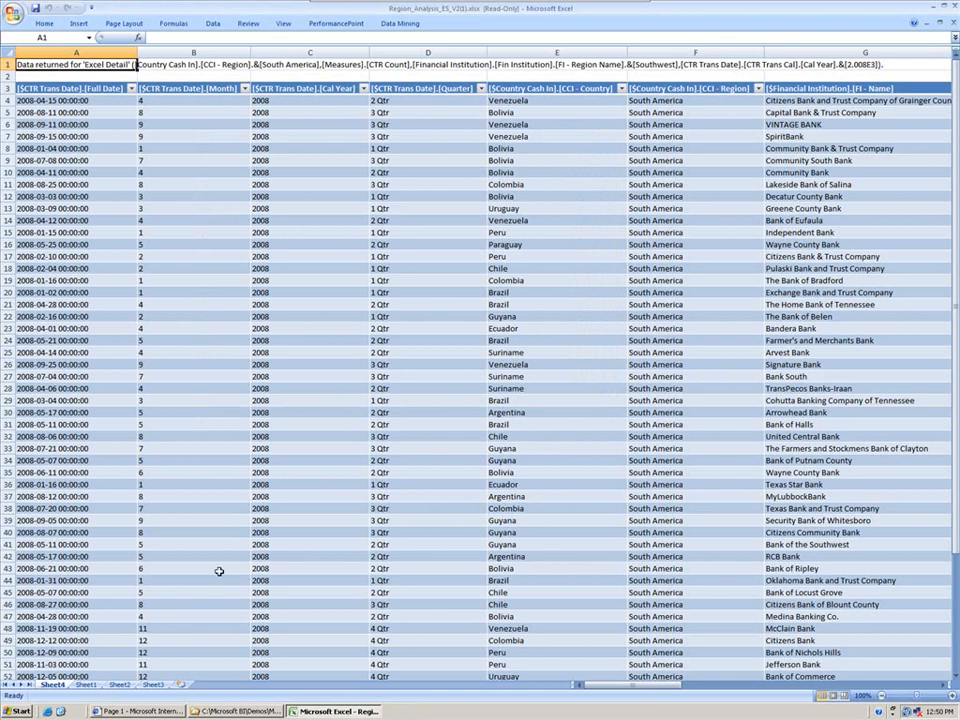
# - Return to the Sheet1 pivot table and expand the Southwest region into its states
pyautogui.click(86, 685)
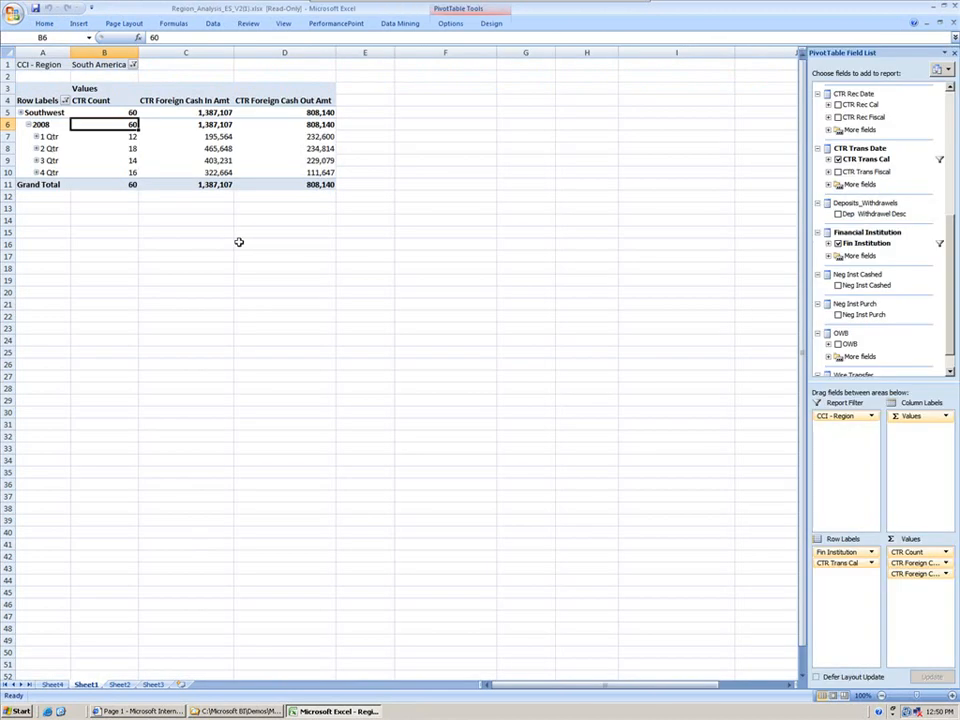
pyautogui.rightClick(133, 124)
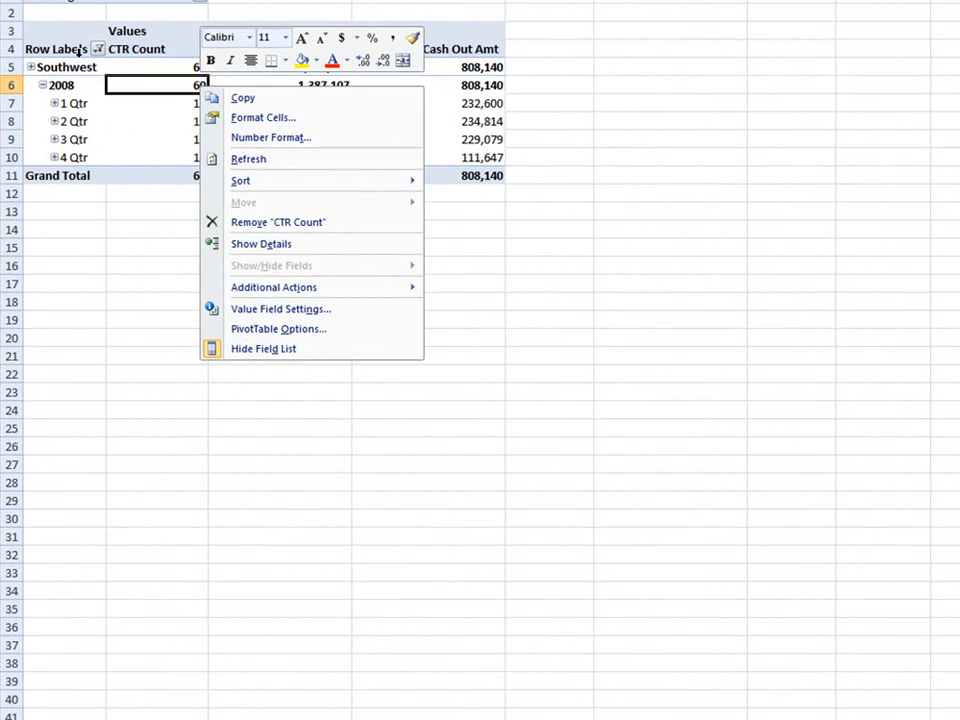
pyautogui.click(76, 62)
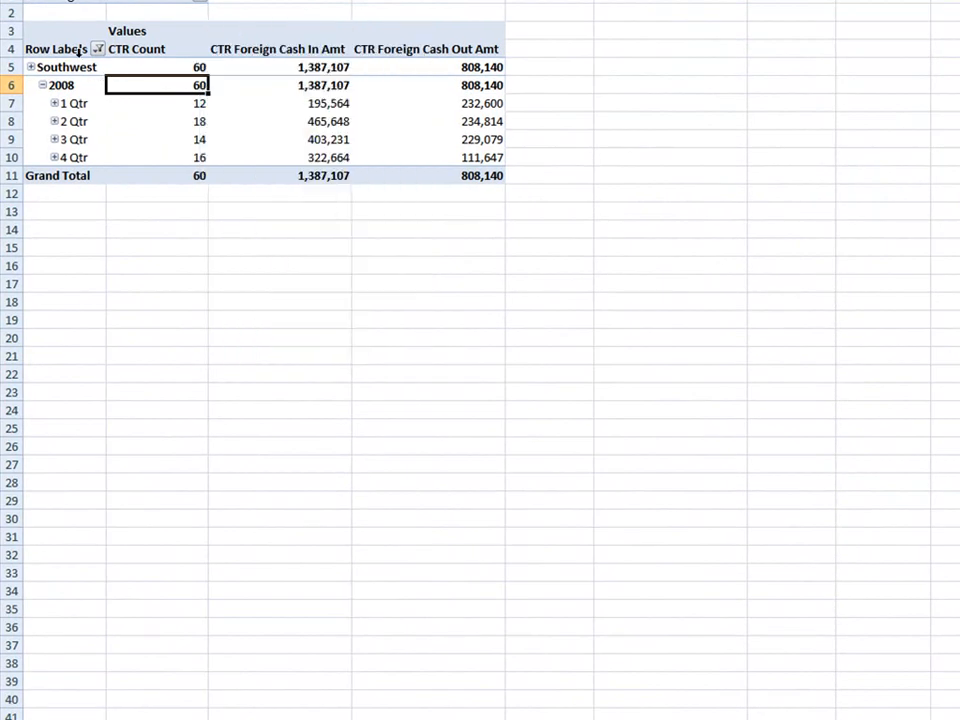
pyautogui.doubleClick(75, 66)
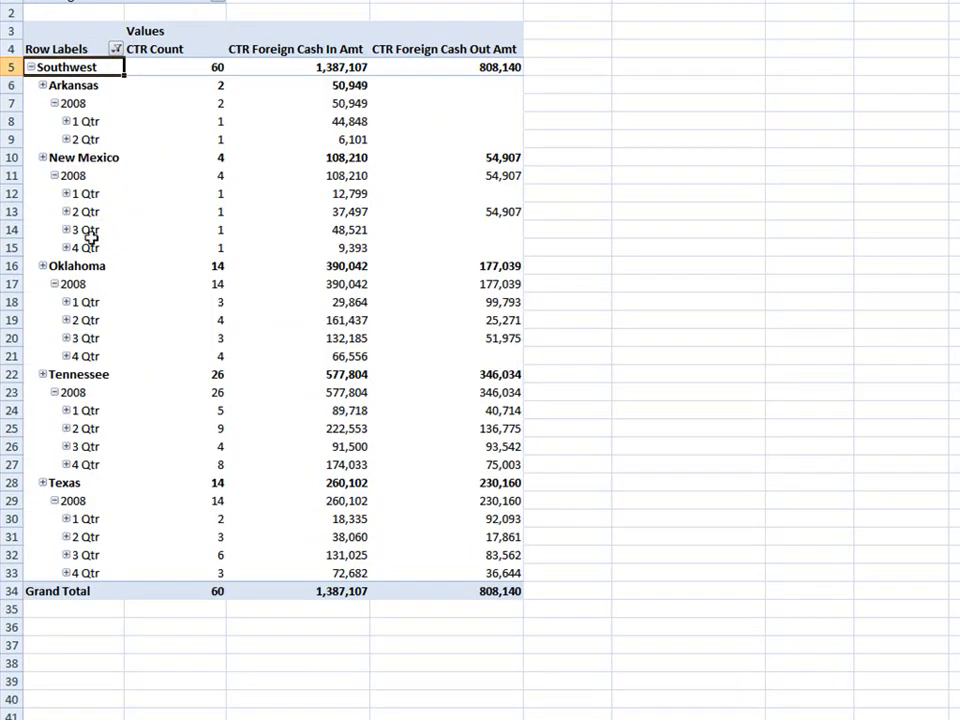
# - Run the Web Detail additional action on the Tennessee row label of the pivot table
pyautogui.click(101, 374)
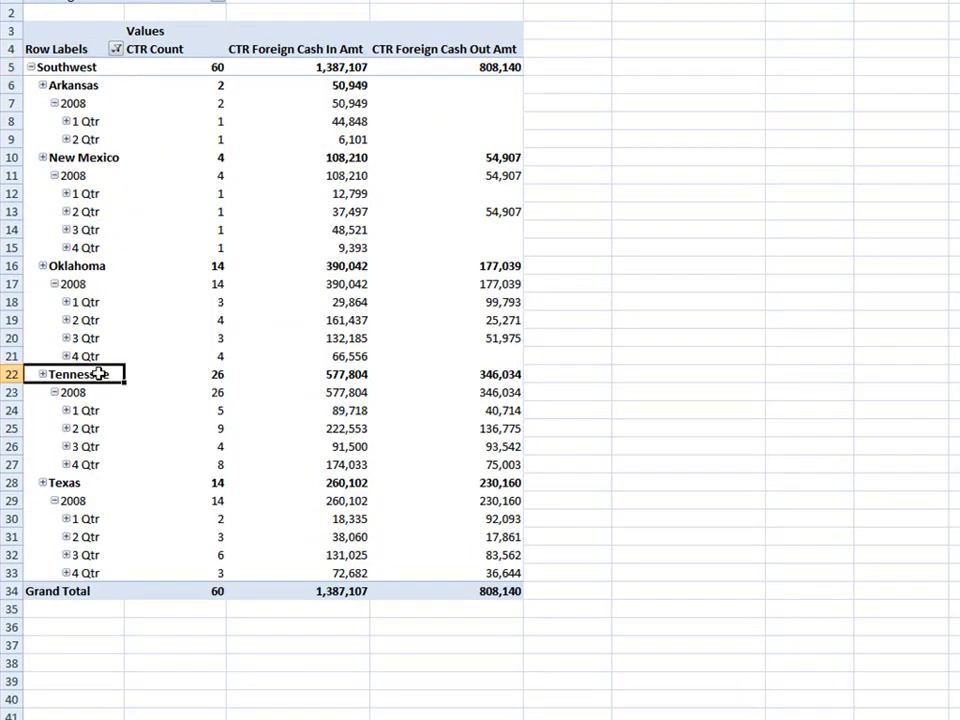
pyautogui.rightClick(101, 374)
pyautogui.moveTo(231, 680)
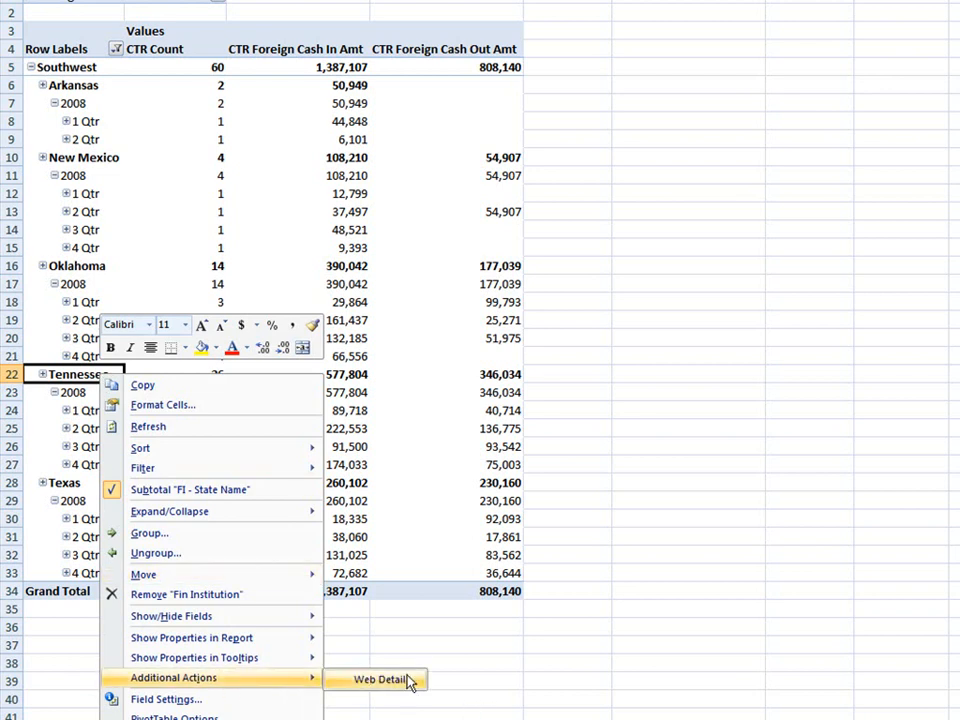
pyautogui.click(710, 628)
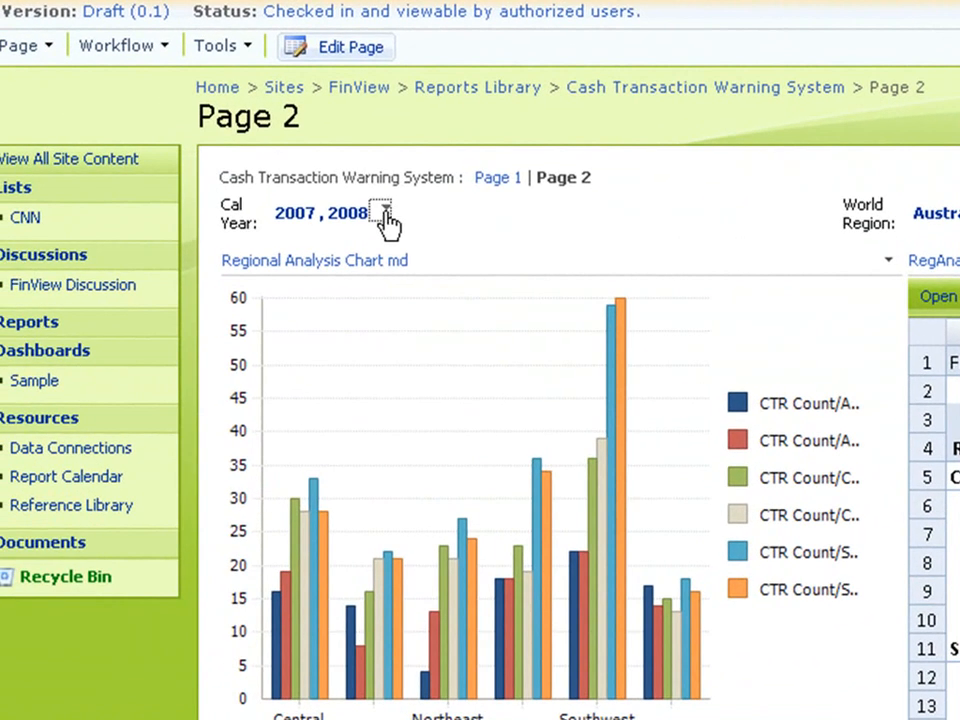
# - Filter the dashboard's Cal Year on Page 2 to 2008 only
pyautogui.click(318, 219)
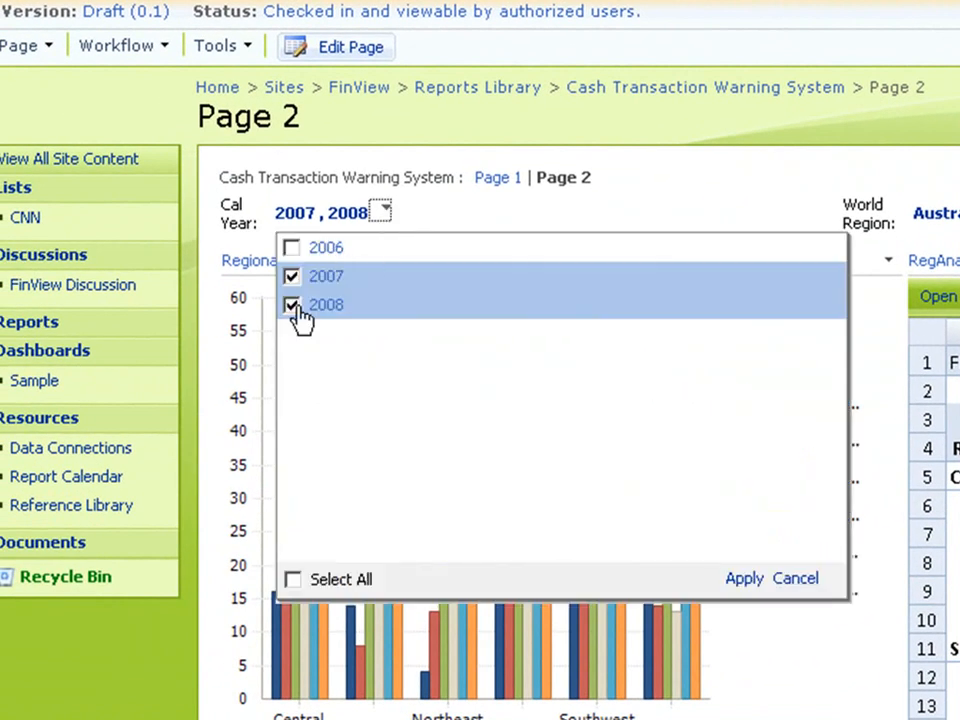
pyautogui.click(292, 276)
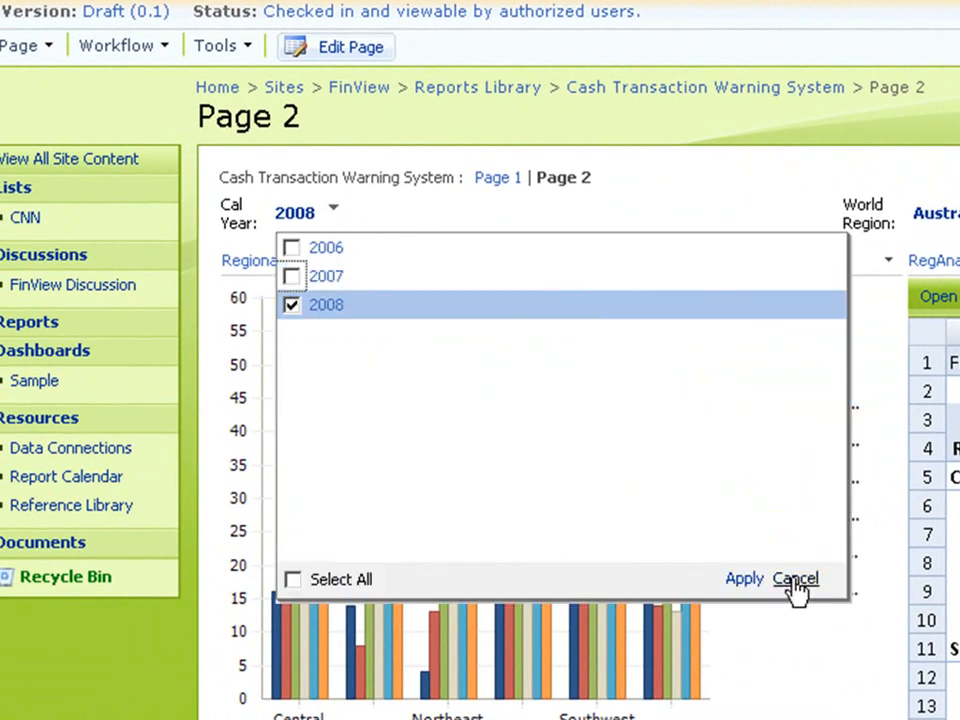
pyautogui.click(745, 579)
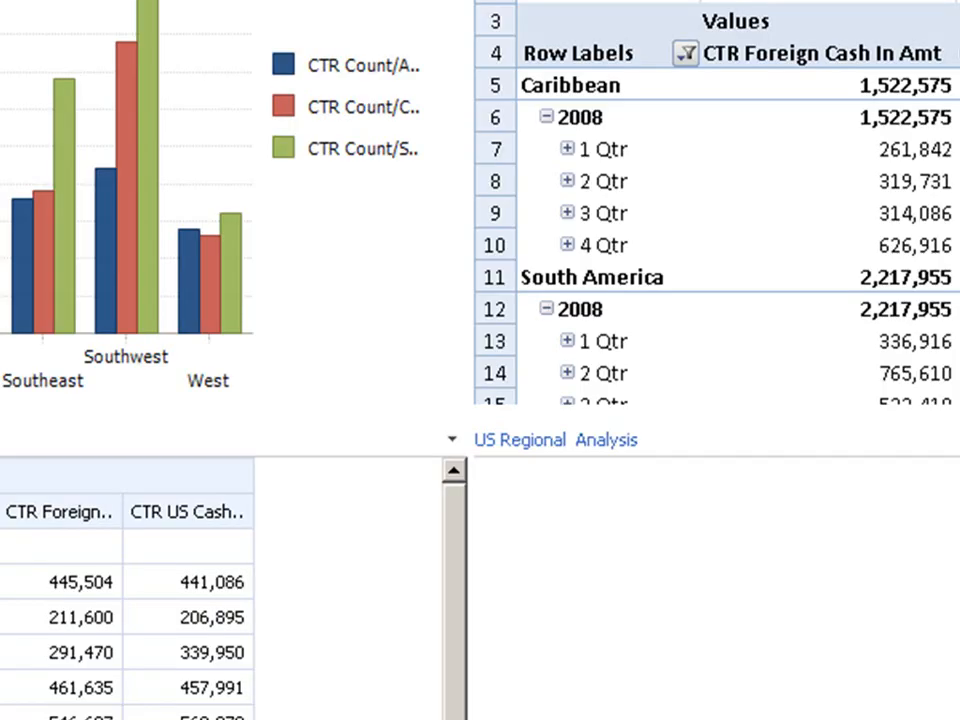
# - Filter the dashboard's World Region to South America only, excluding Caribbean and Australia and Oceania
pyautogui.click(664, 80)
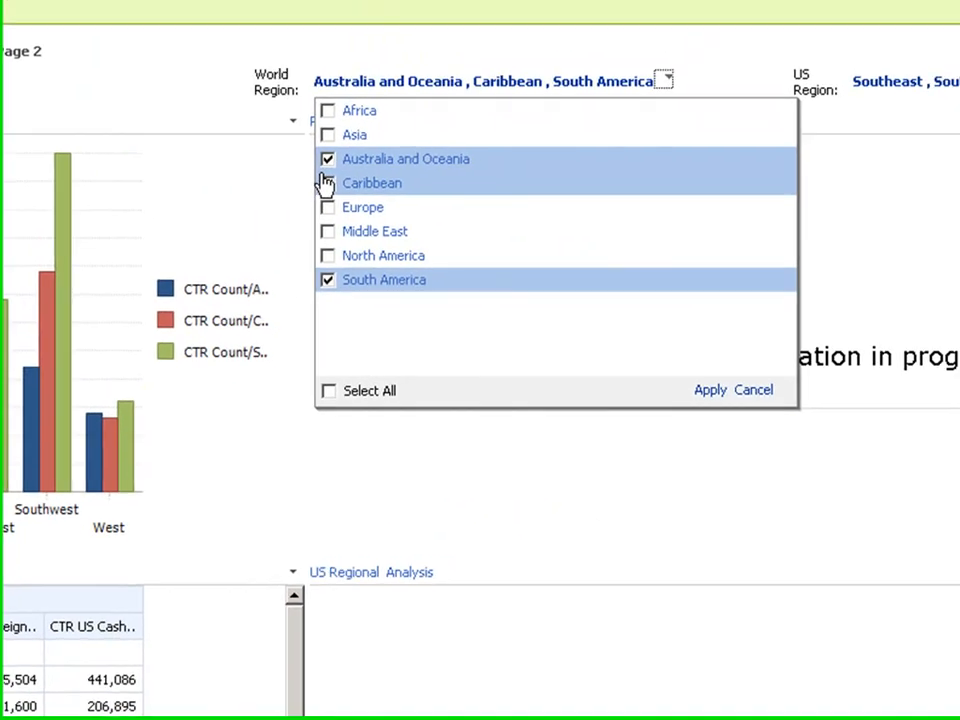
pyautogui.click(327, 183)
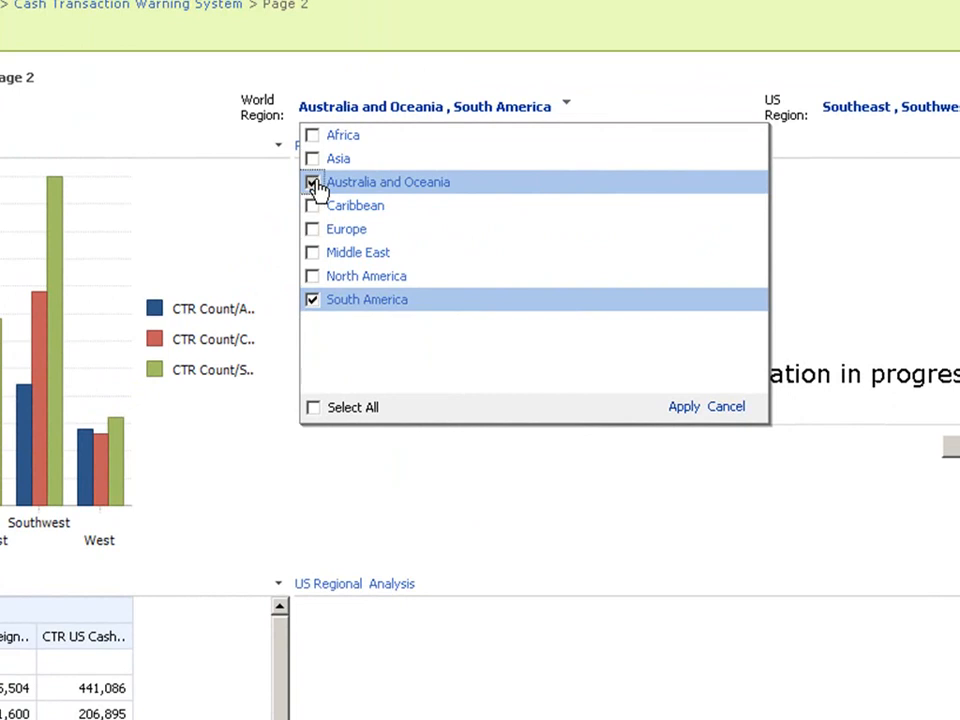
pyautogui.click(327, 159)
pyautogui.click(684, 406)
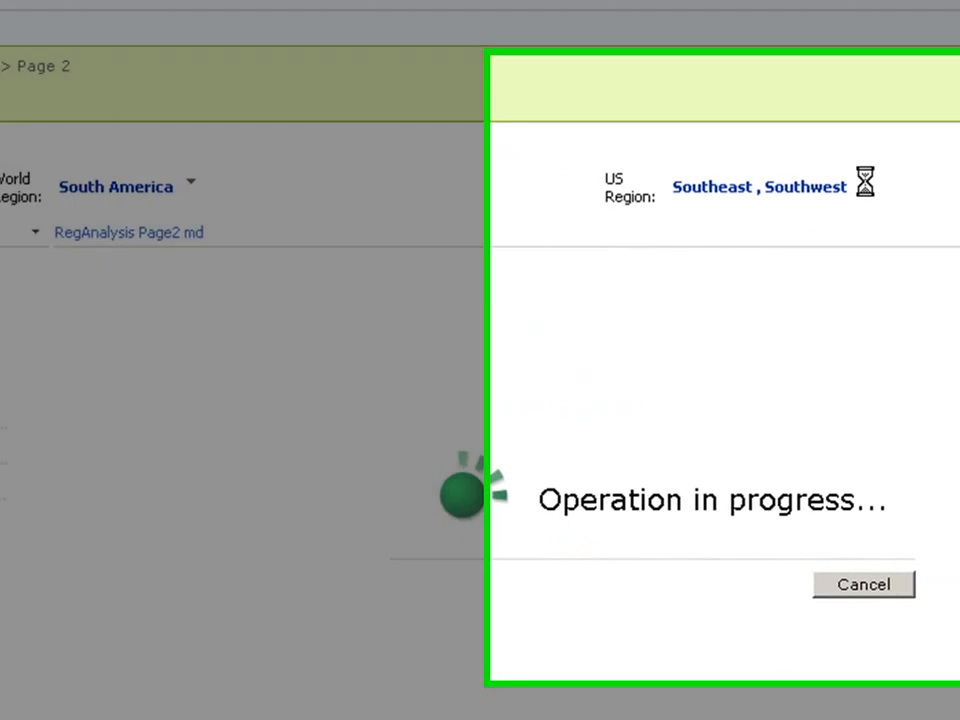
# - Filter the dashboard's US Region to Southwest only and examine the charts in the US Regional Analysis report
pyautogui.click(874, 187)
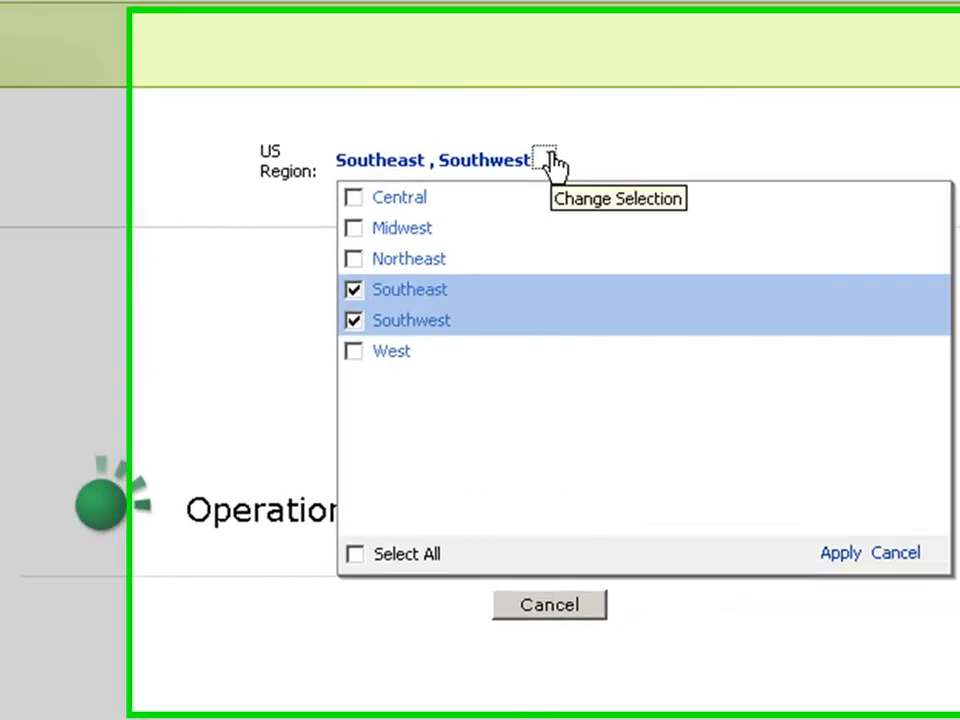
pyautogui.click(229, 288)
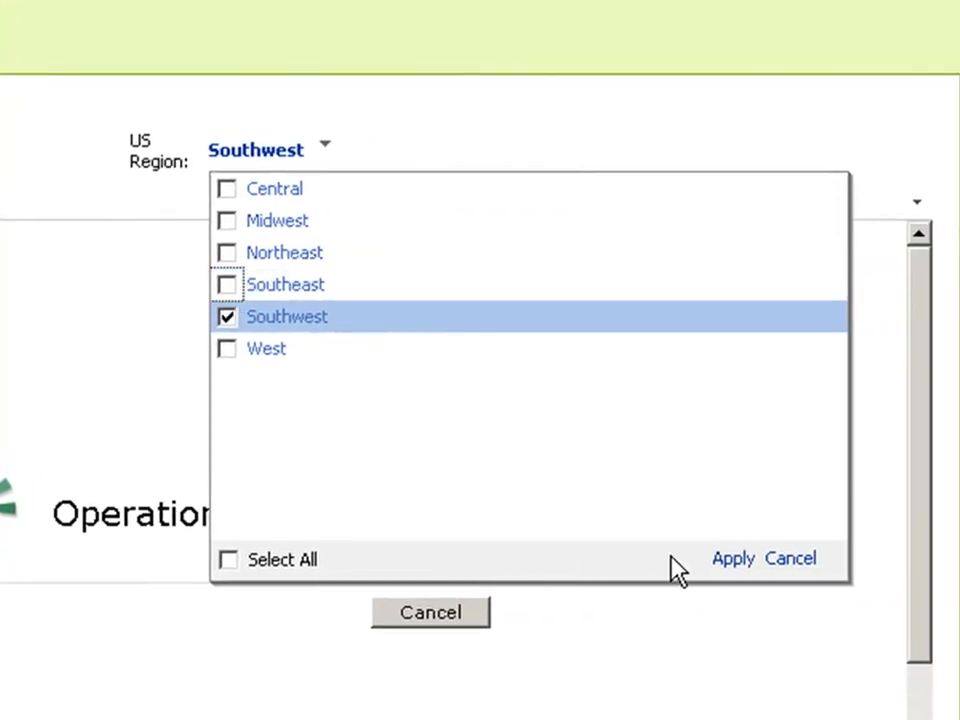
pyautogui.click(735, 560)
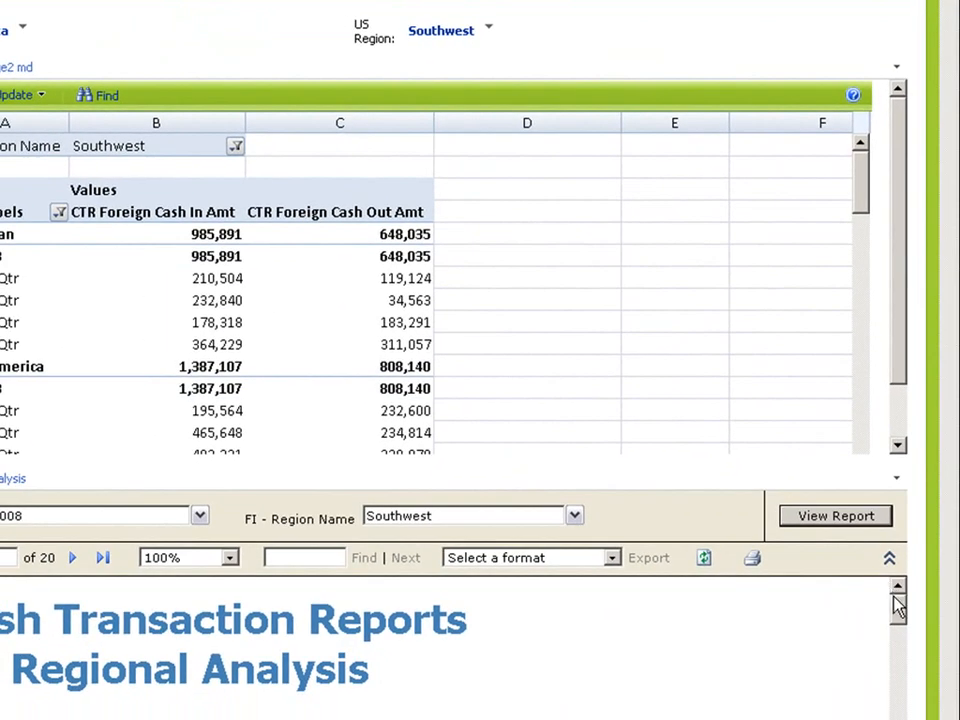
pyautogui.moveTo(897, 605); pyautogui.dragTo(904, 649)
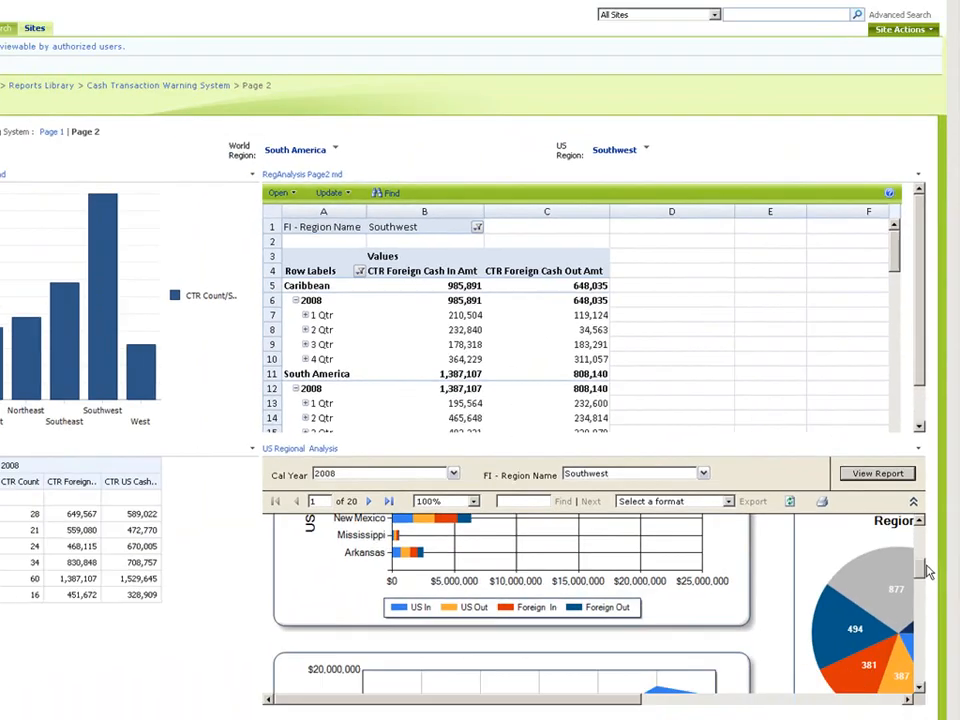
pyautogui.moveTo(927, 567)
pyautogui.mouseDown()
pyautogui.moveTo(928, 588)
pyautogui.moveTo(922, 550)
pyautogui.mouseUp()
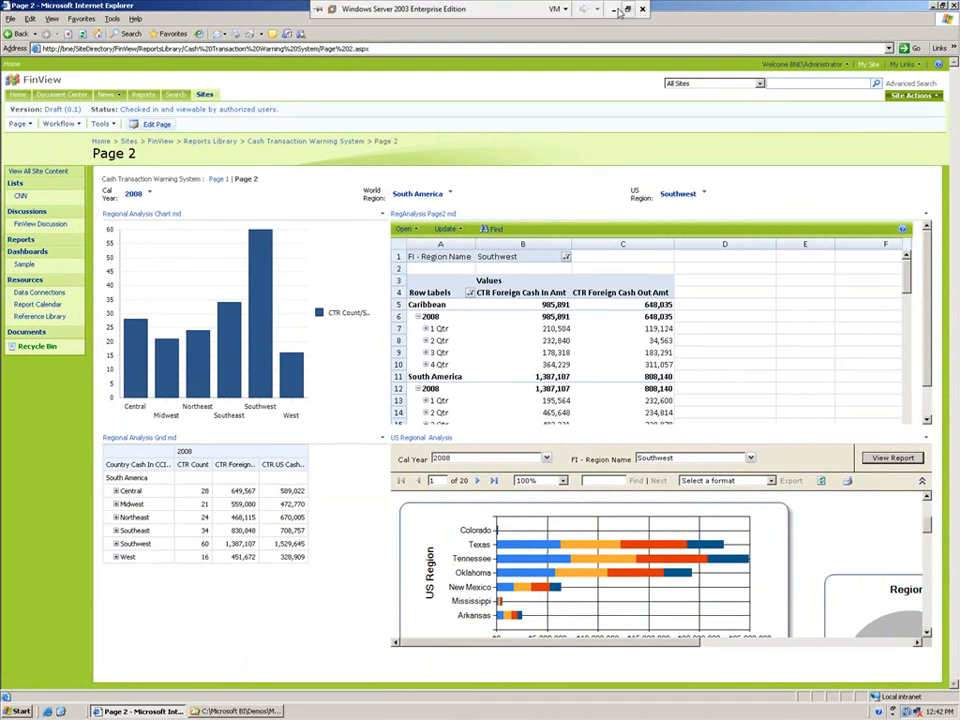
pyautogui.click(474, 9)
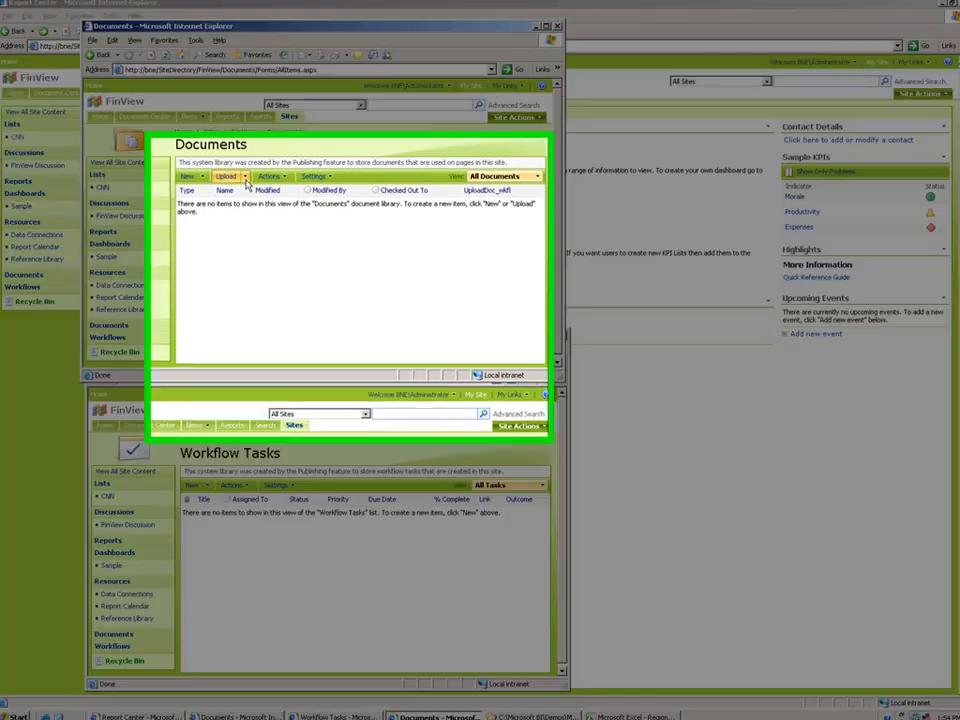
# - Upload Region_Analysis_ES_V2(1).xlsx from C:\Backup to the FinView Documents library
pyautogui.click(246, 180)
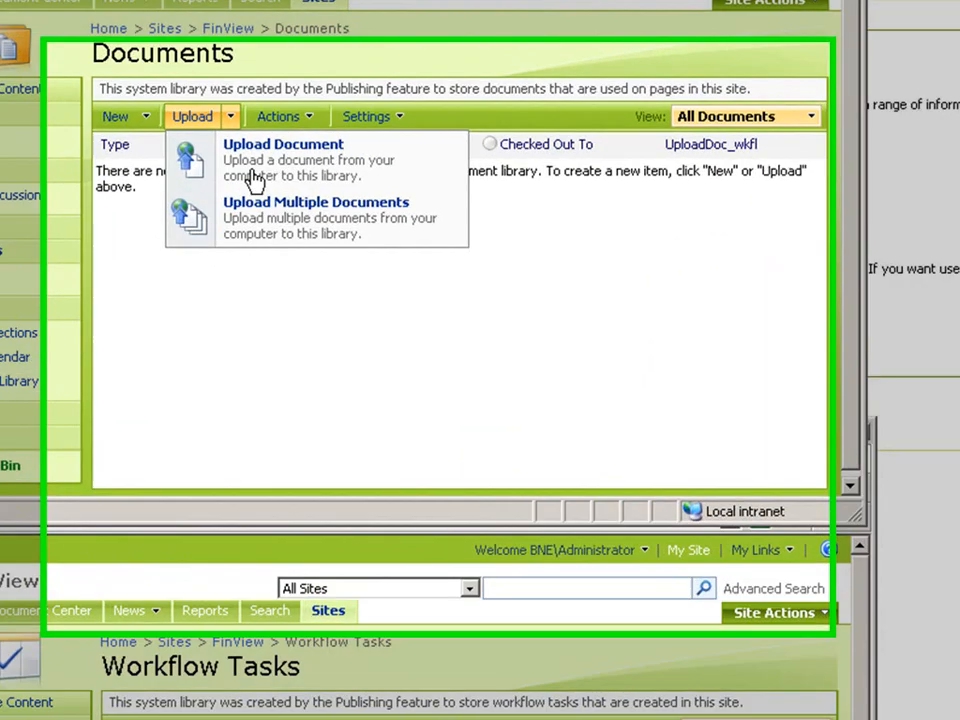
pyautogui.click(258, 204)
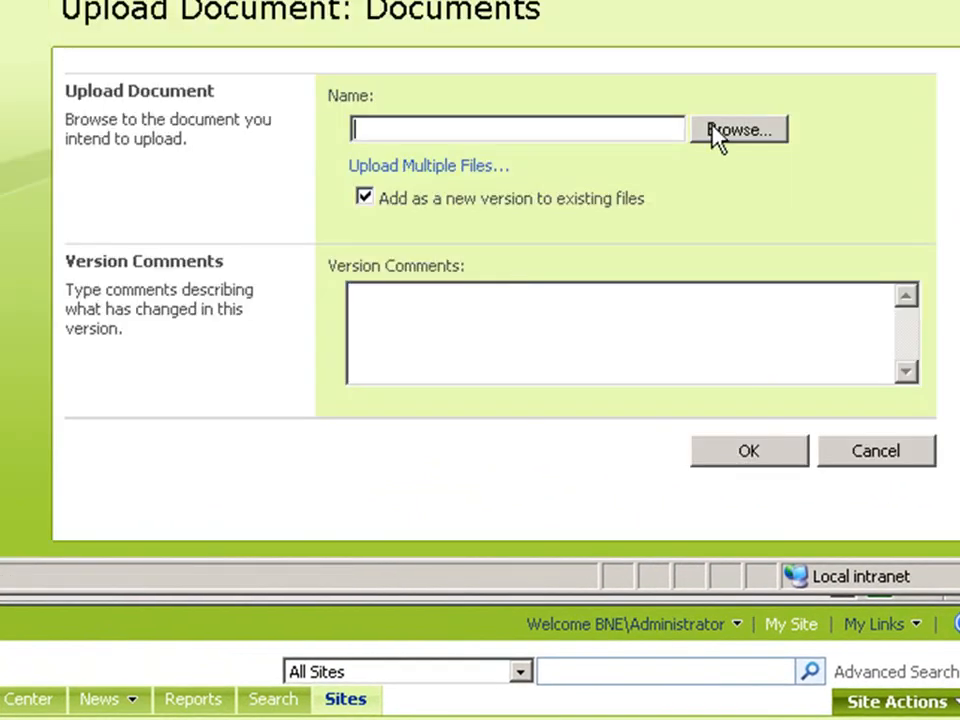
pyautogui.click(735, 135)
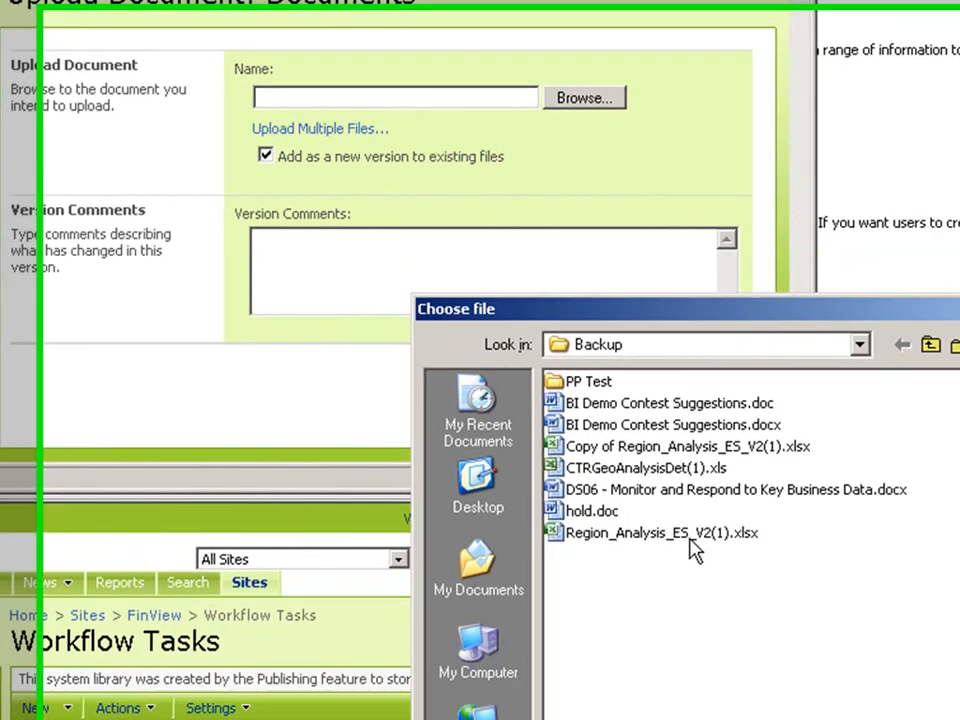
pyautogui.click(866, 638)
pyautogui.click(959, 719)
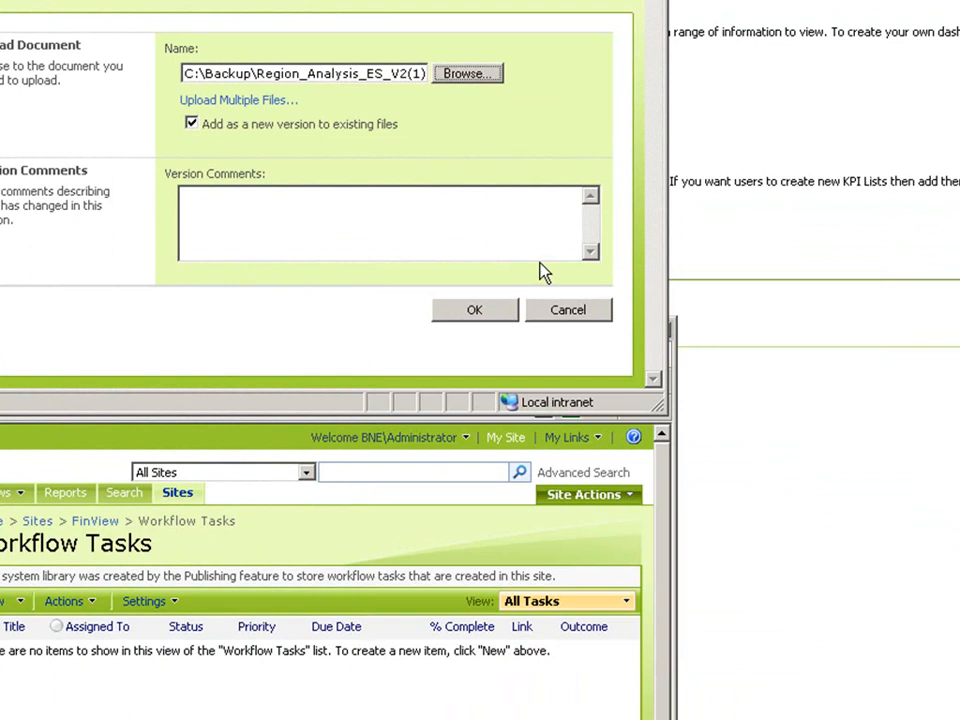
pyautogui.click(482, 314)
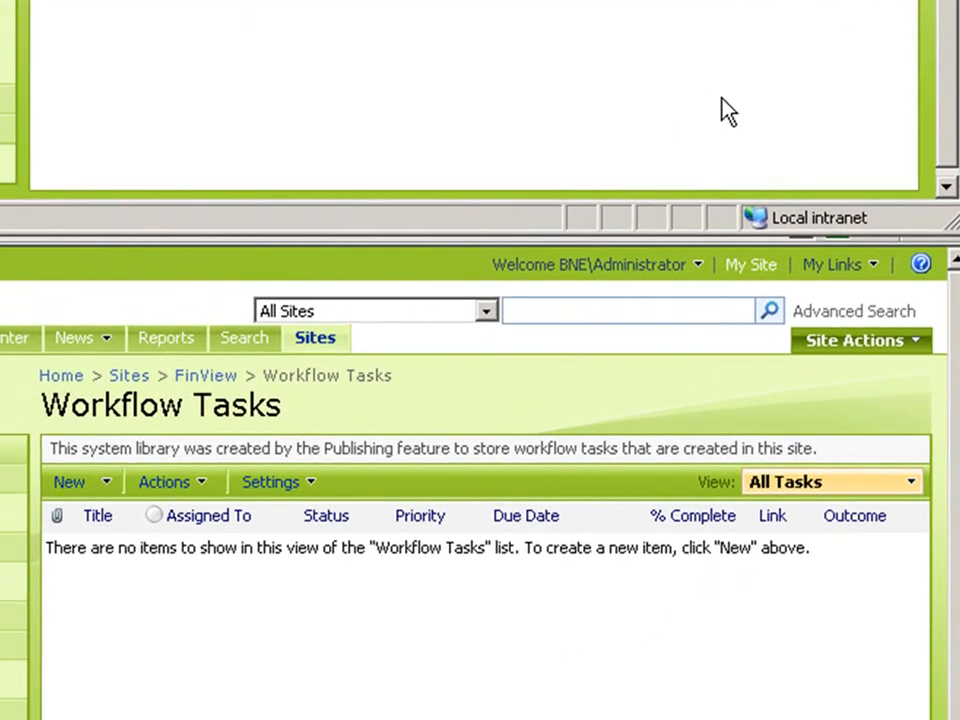
# - Refresh the Workflow Tasks list to check for a task from the uploaded workbook
pyautogui.rightClick(628, 628)
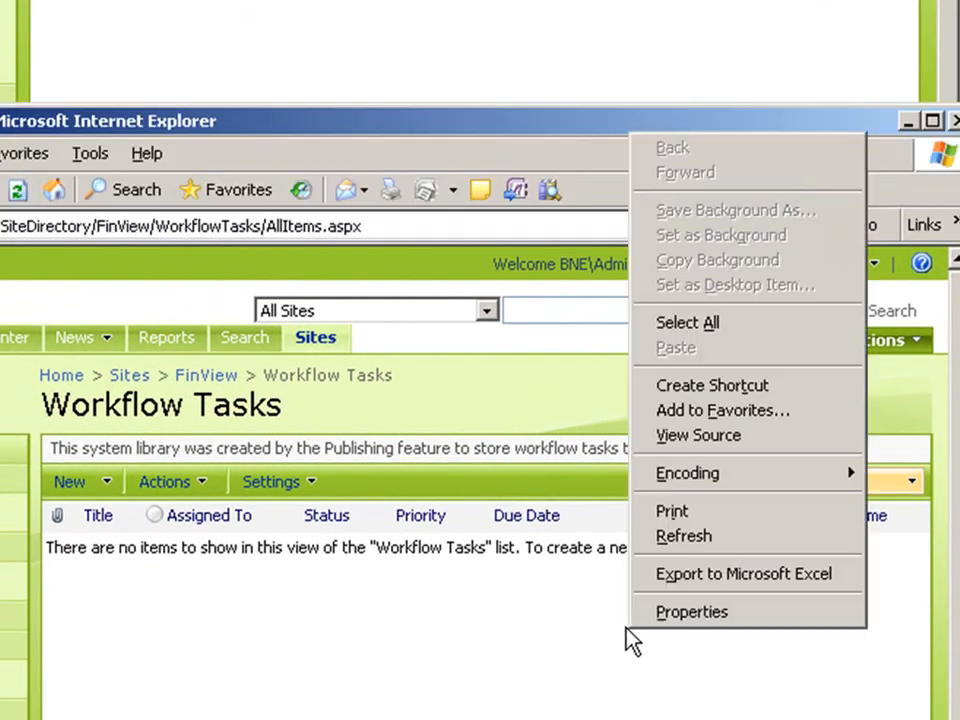
pyautogui.click(703, 540)
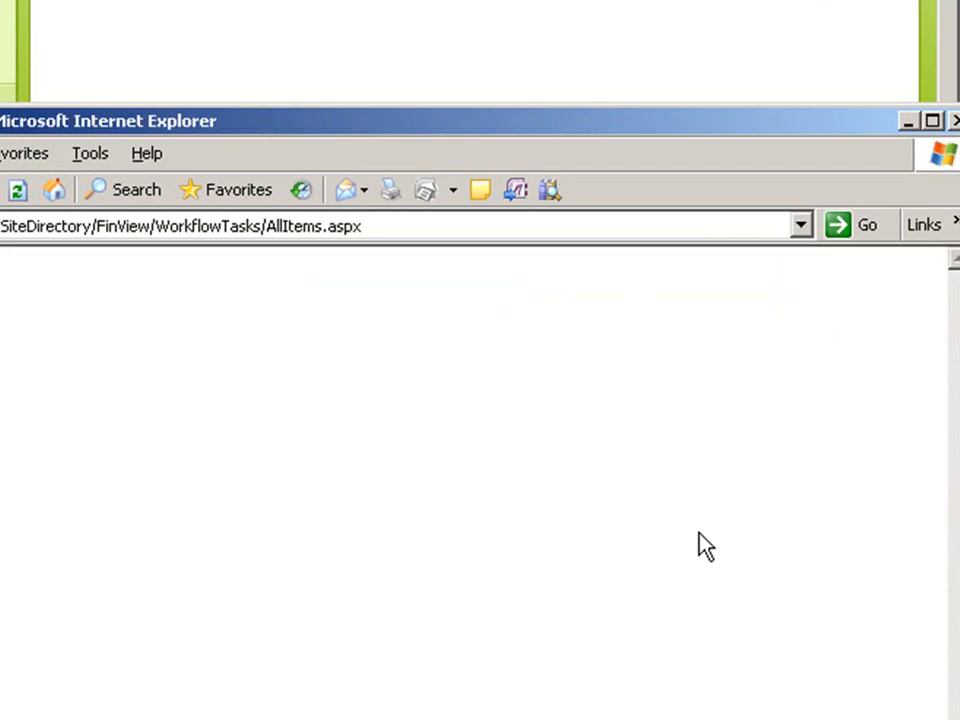